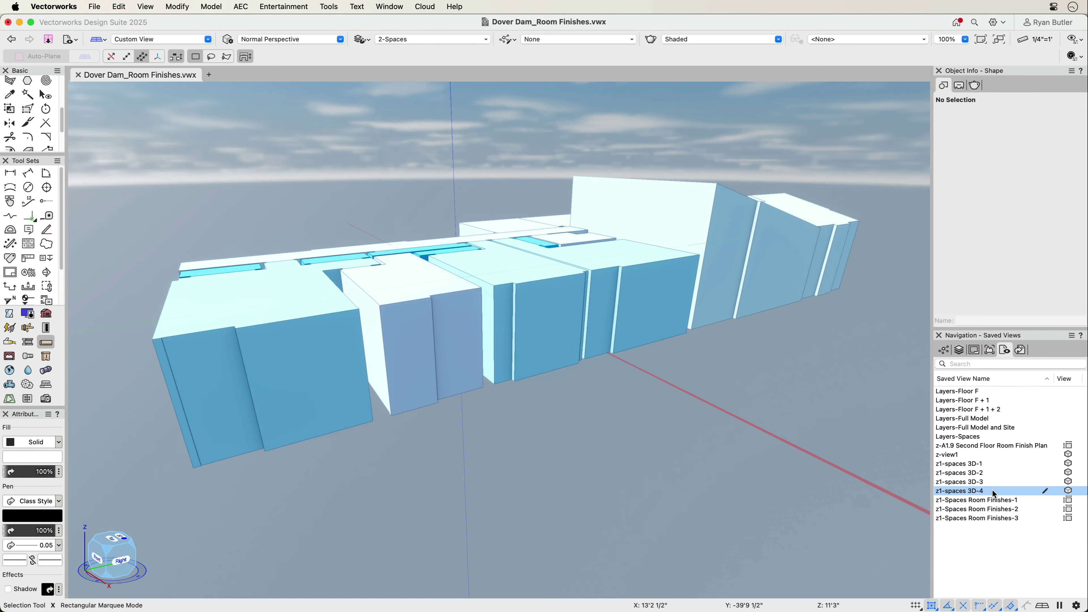
- Switch to the saved view z1-Spaces Room Finishes-2 to show the finish-tagged floor plan
left_click(995, 510)
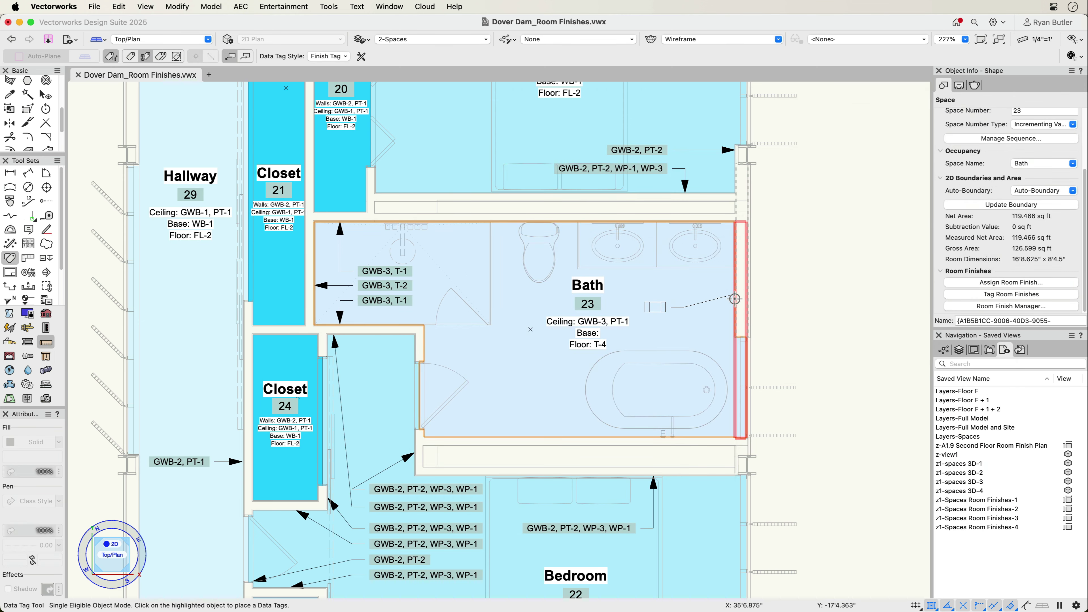
- Place finish data tags on the Bath's right, bottom and left walls, then select the Bath space
left_click(735, 299)
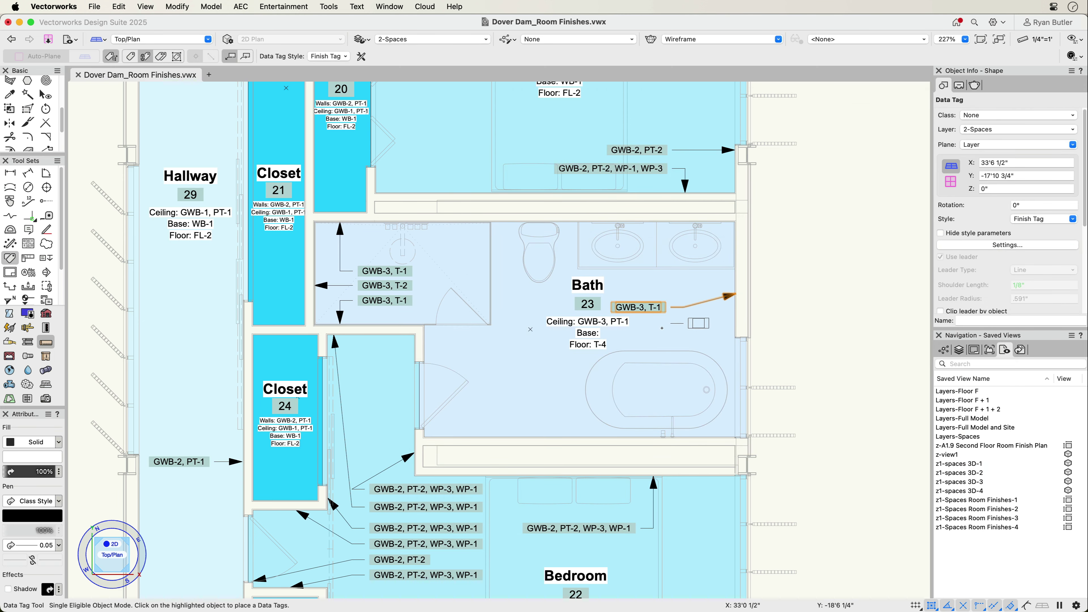
left_click(513, 435)
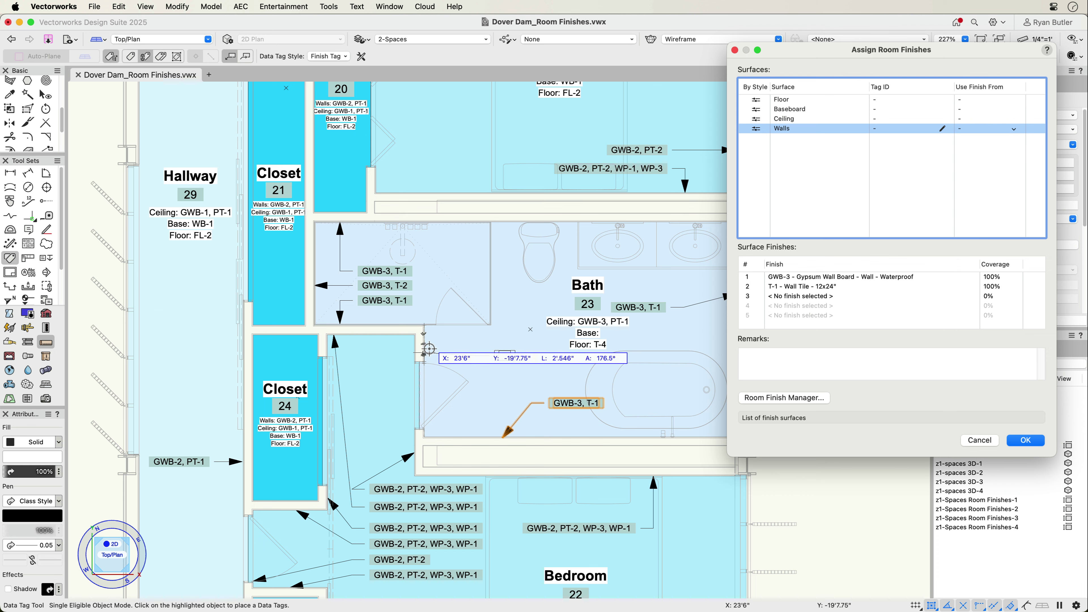
left_click(424, 344)
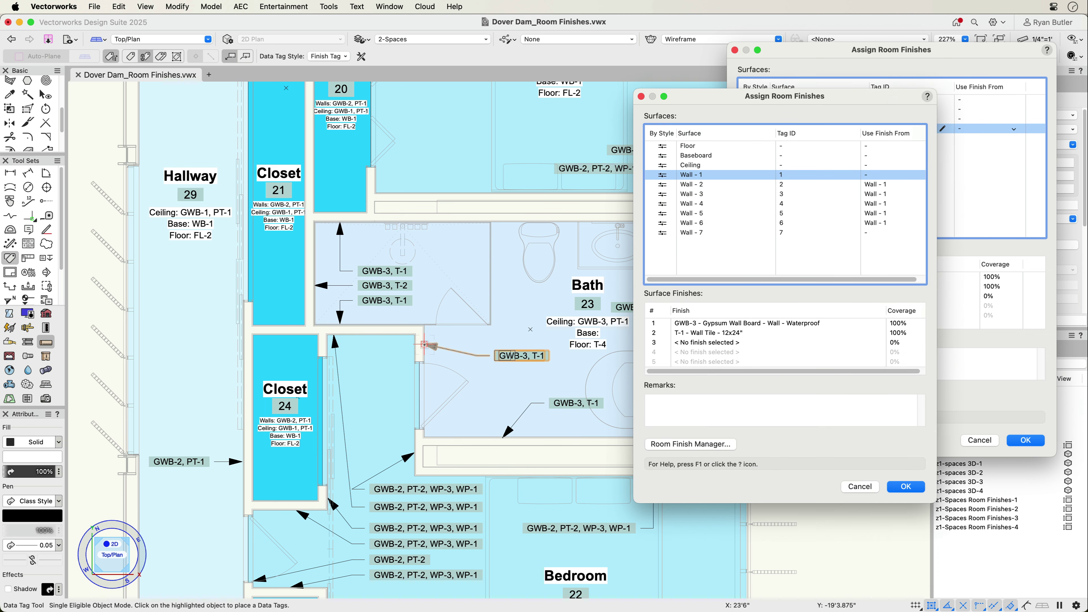
left_click(424, 345)
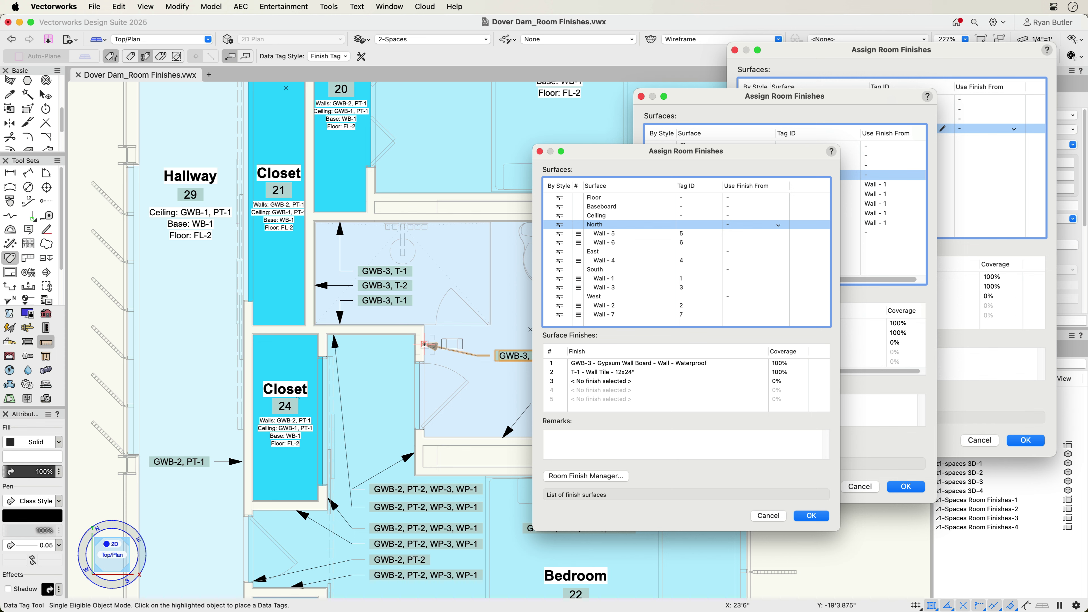
key("Escape")
key("Escape")
key("Escape")
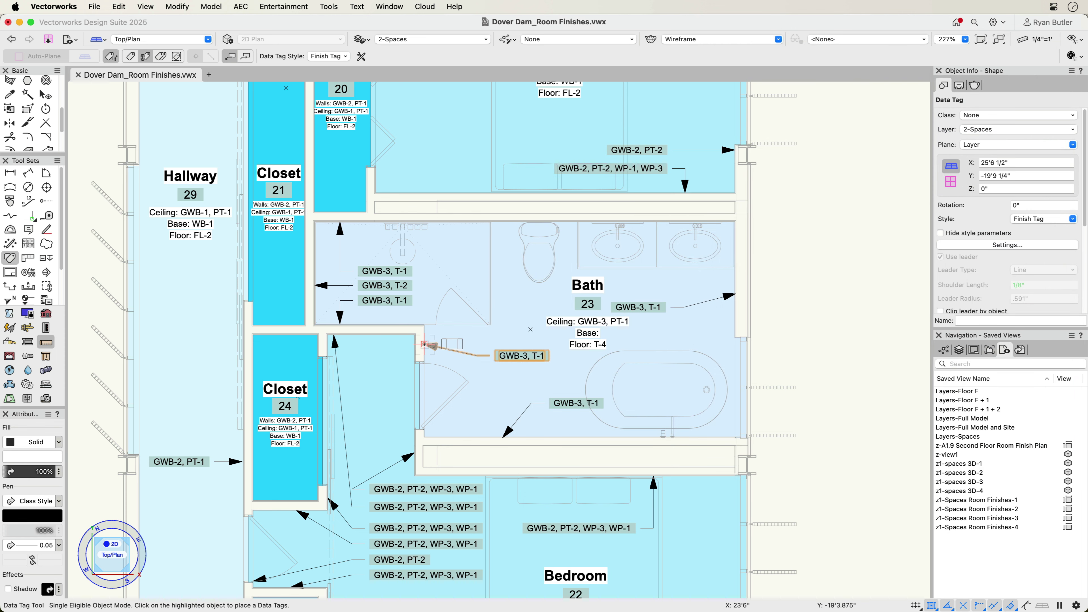
key("x")
left_click(714, 333)
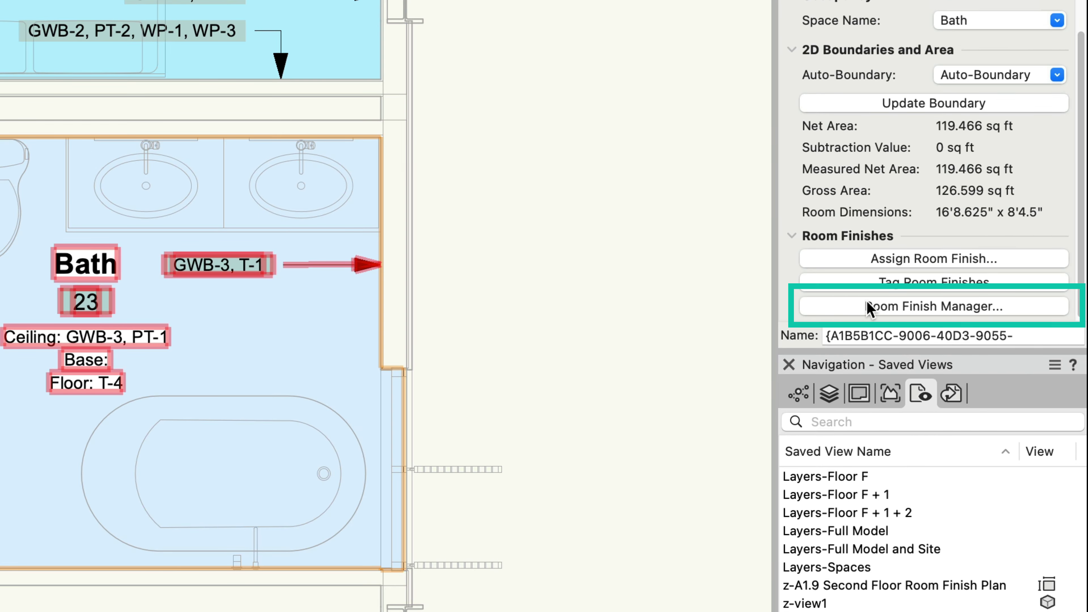
- Import the AT acoustic tile and ACP acoustic ceiling panel finishes from the library into the document
left_click(868, 307)
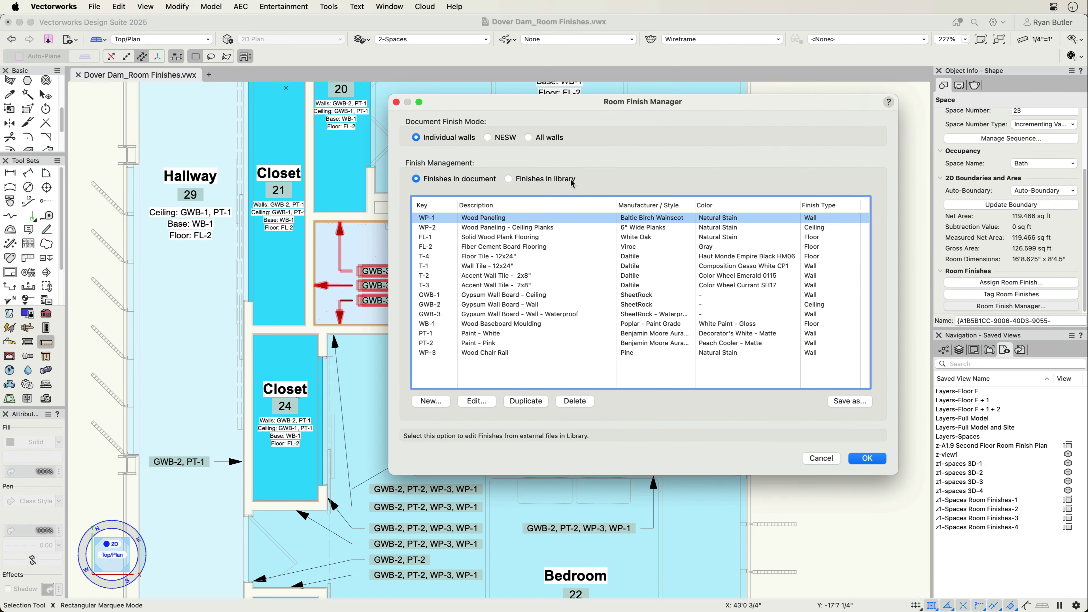
left_click(571, 181)
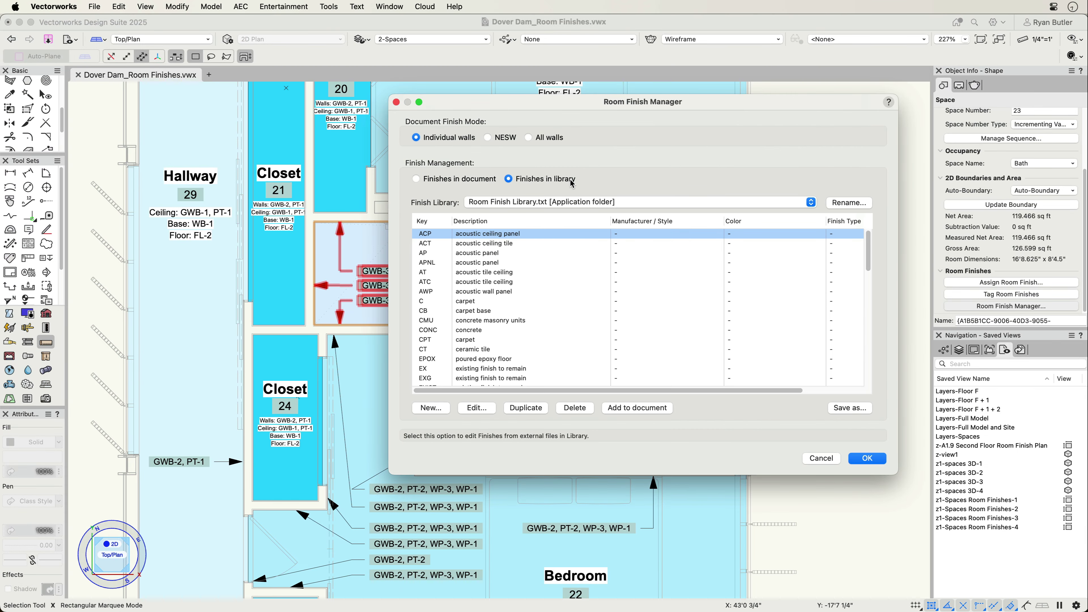
left_click(513, 272)
left_click(507, 233, "super")
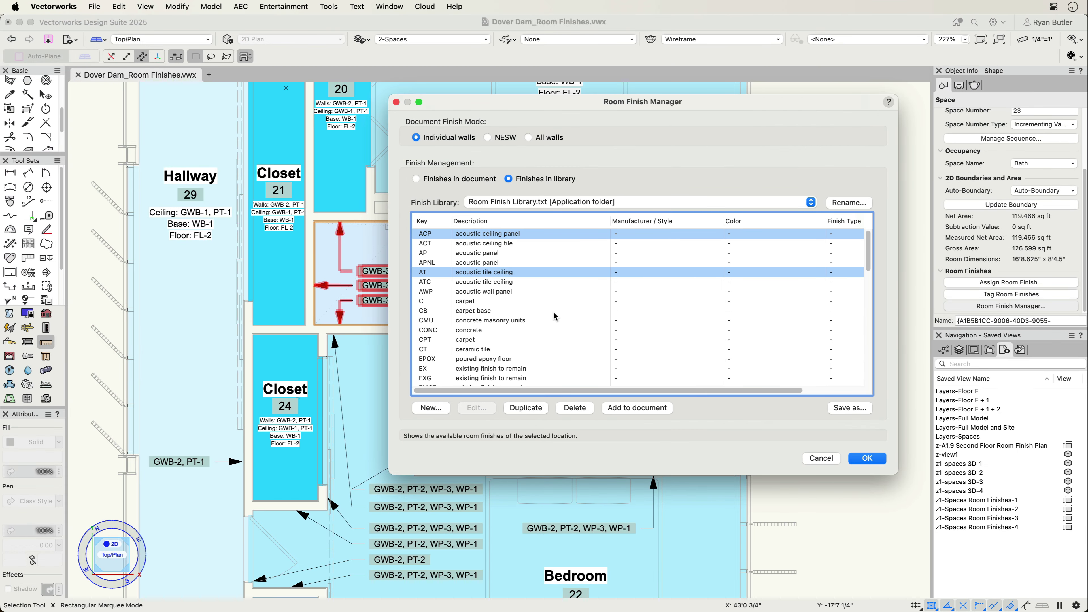
left_click(621, 409)
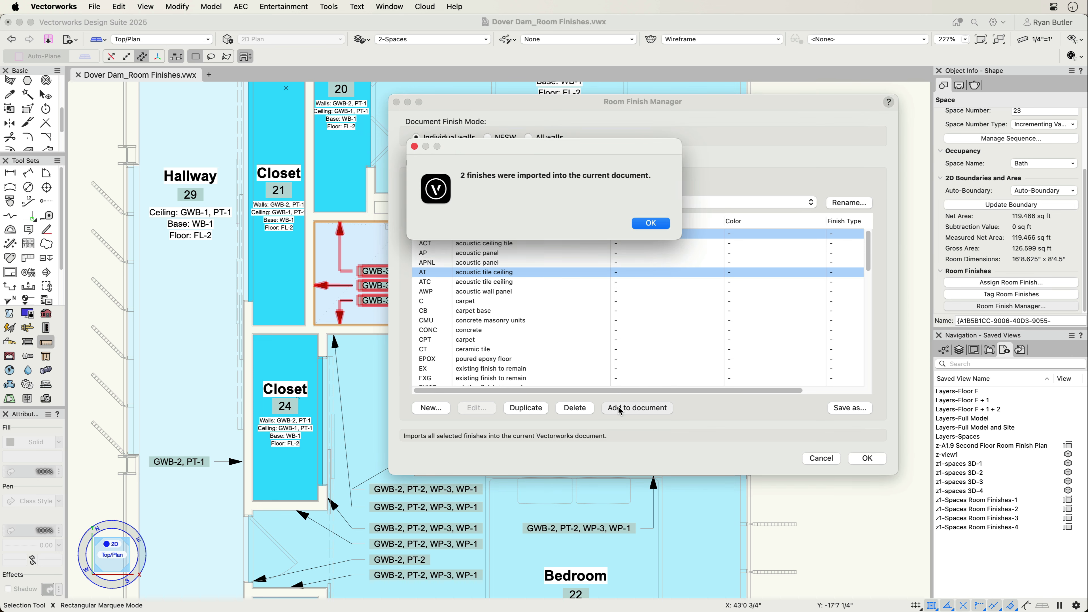
left_click(641, 225)
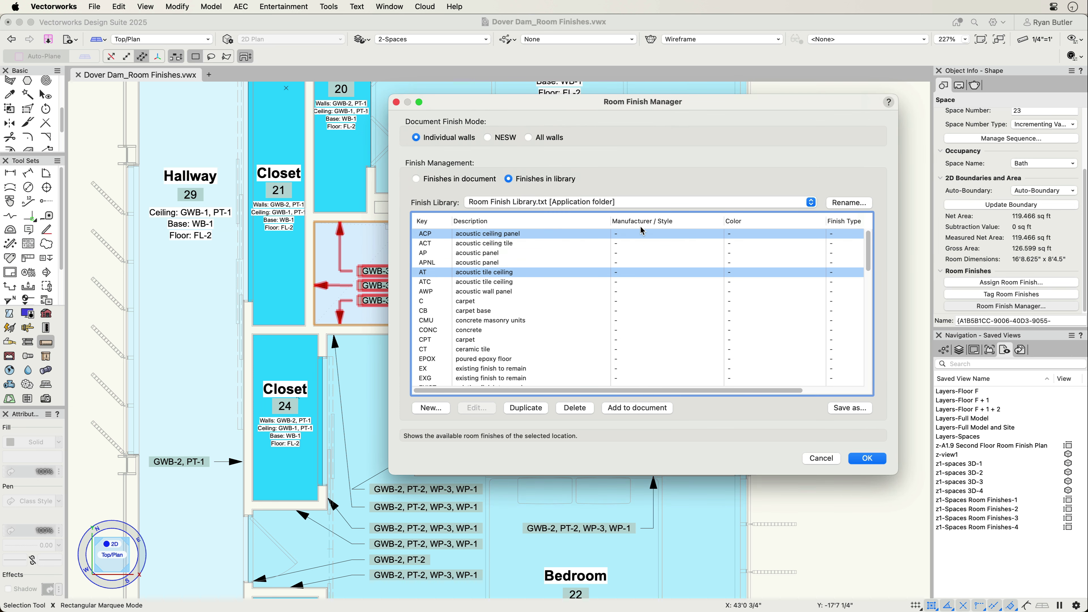
- Save the document's finishes as My Custom Library and select the CONC concrete finish
left_click(480, 181)
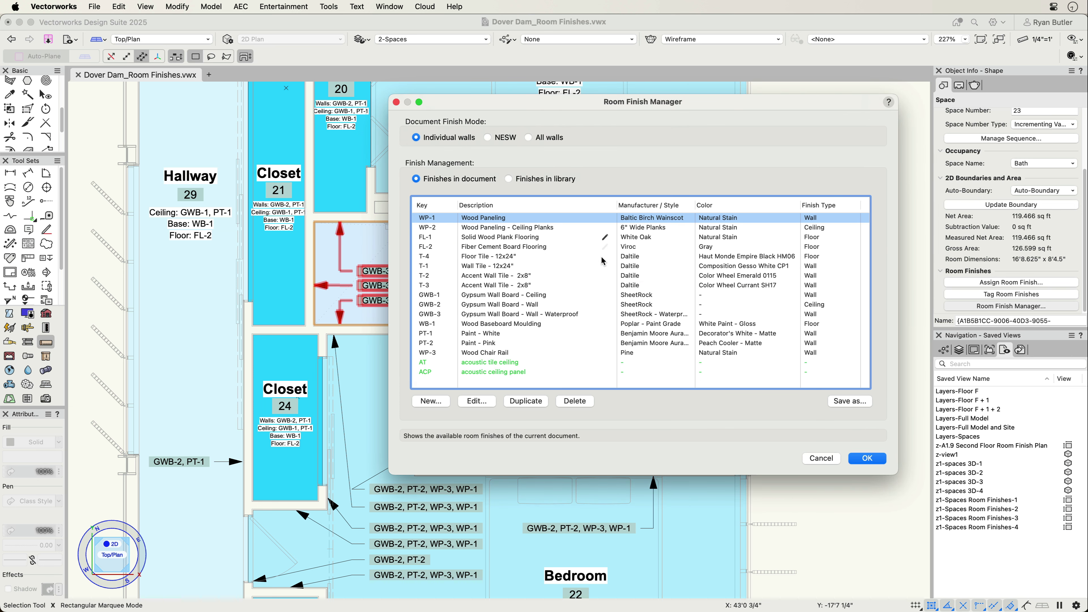
left_click(849, 401)
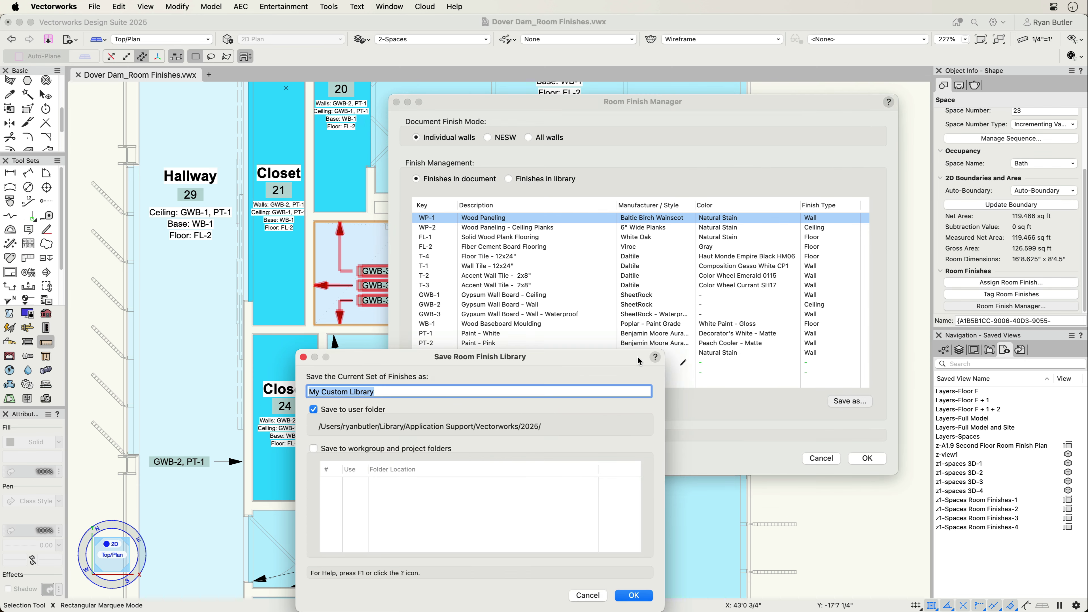
left_click_drag(648, 355, 664, 273)
left_click(659, 505)
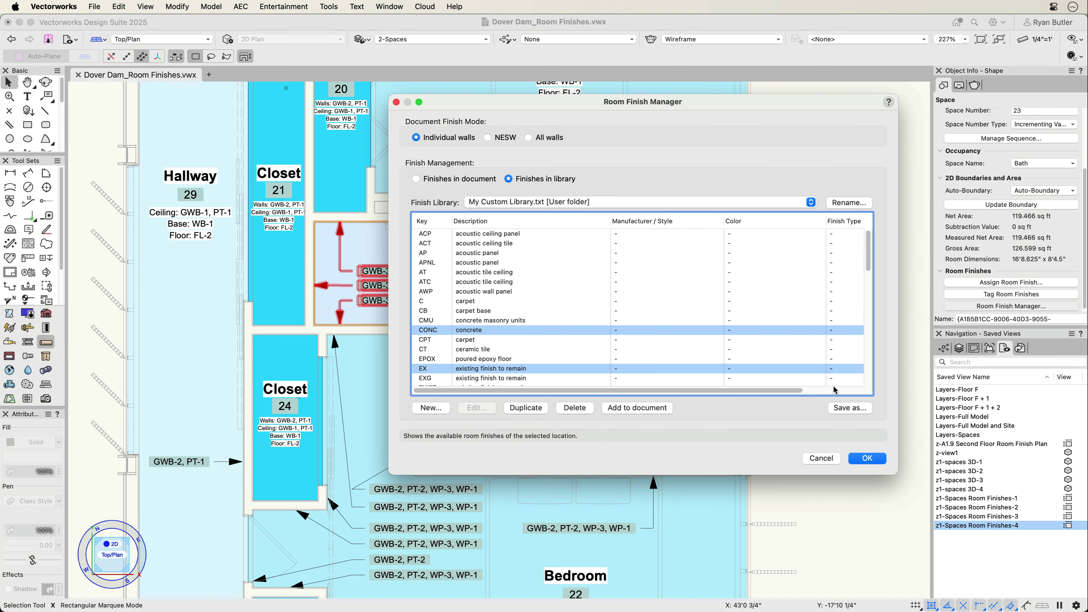
left_click(493, 181)
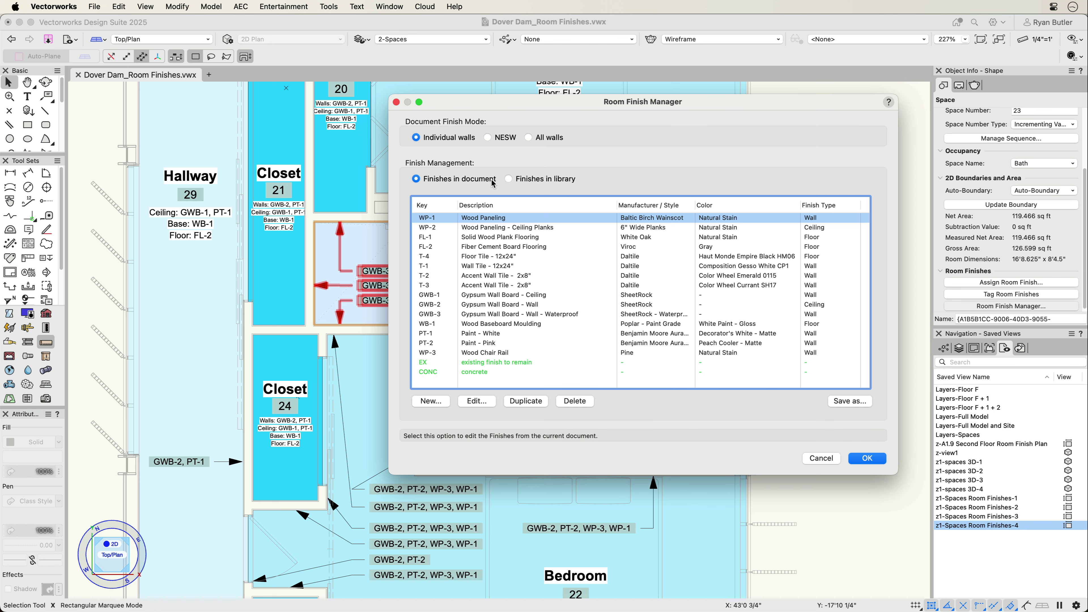
left_click(487, 371)
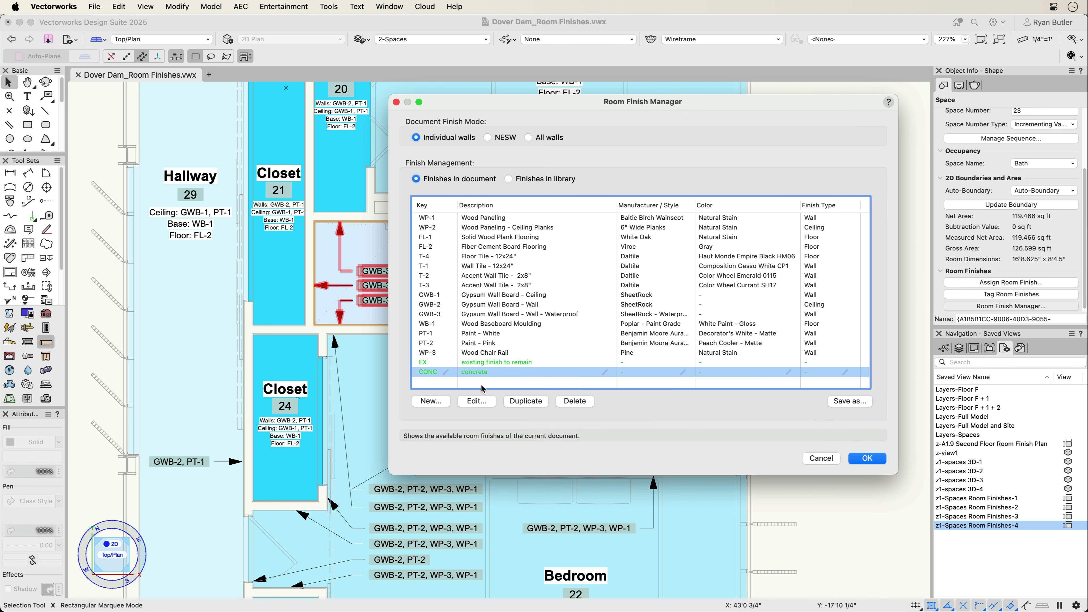
- Edit the concrete finish to key FL-3, description Concrete Floor, colour Gray, type Floor
left_click(480, 400)
type("FL-3")
key("Tab")
type("Concrete Floor")
key("Tab")
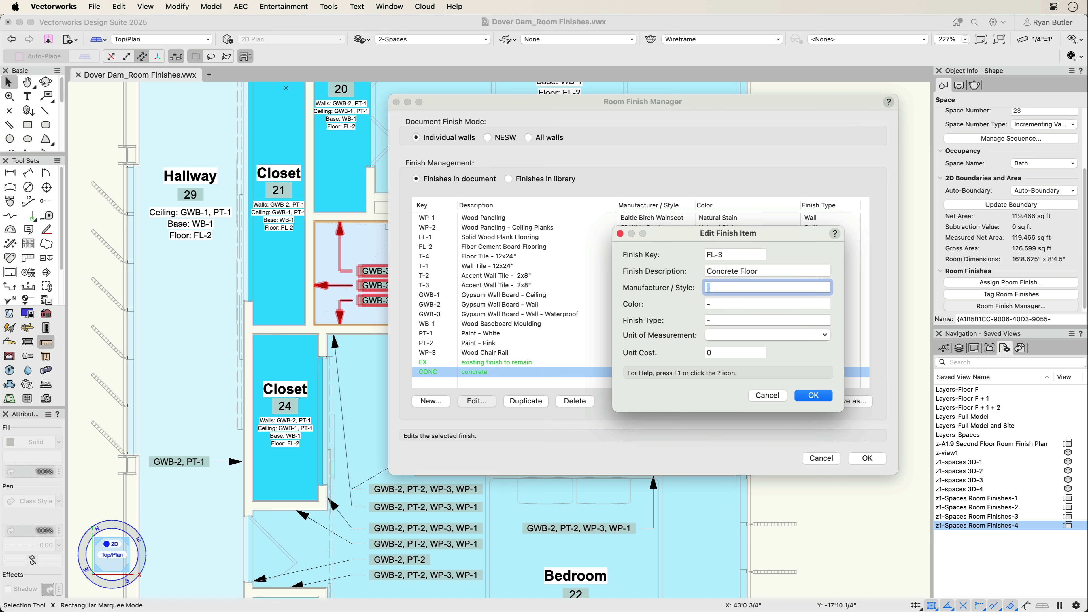
key("Tab")
type("Gray")
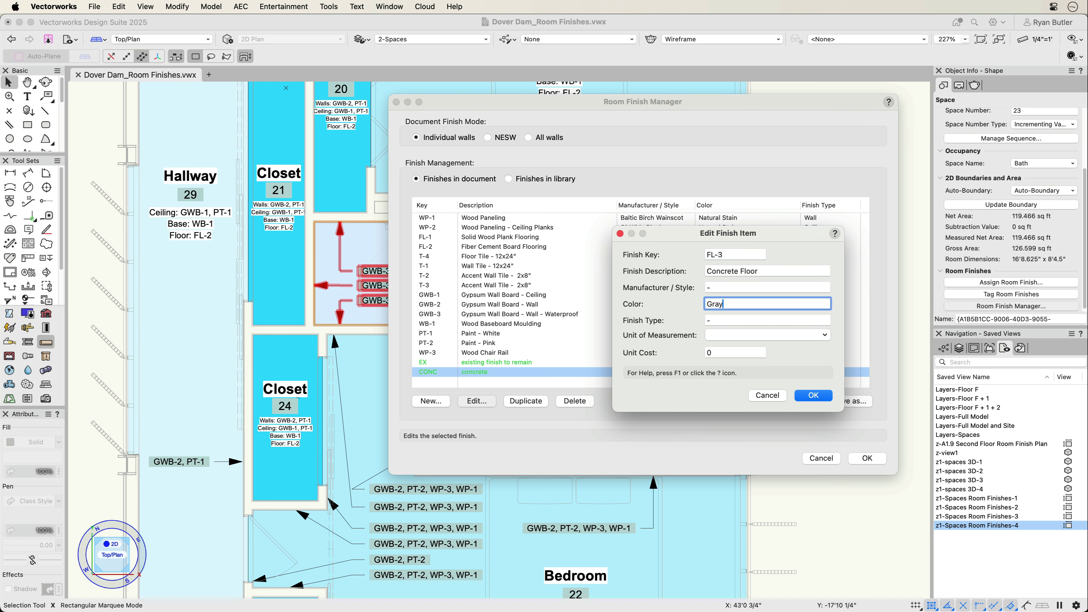
key("Tab")
type("Flor")
key("Tab")
- Set its unit to square feet at 5.5 unit cost and close the finish manager
left_click(727, 335)
left_click(739, 373)
left_click(732, 352)
type("5.5")
key("Return")
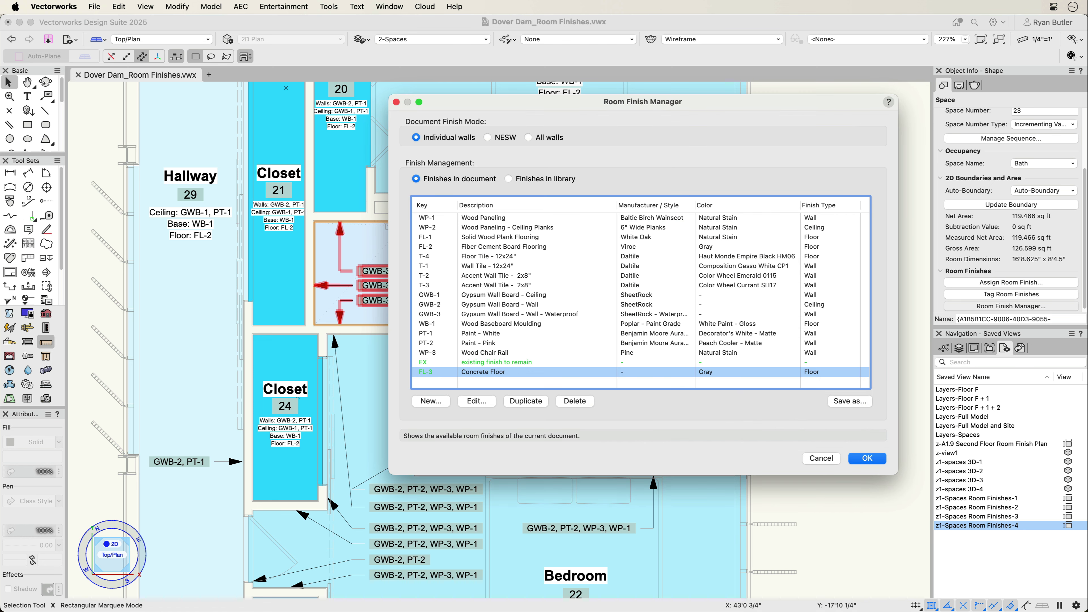
key("Return")
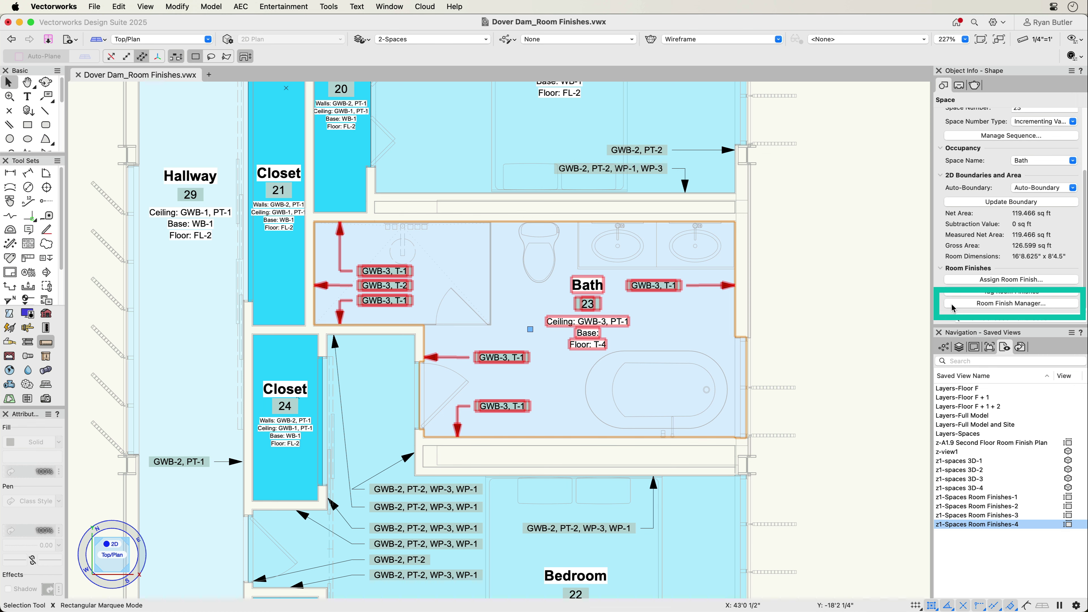
- Reopen the Room Finish Manager from the Object Info palette
left_click(952, 304)
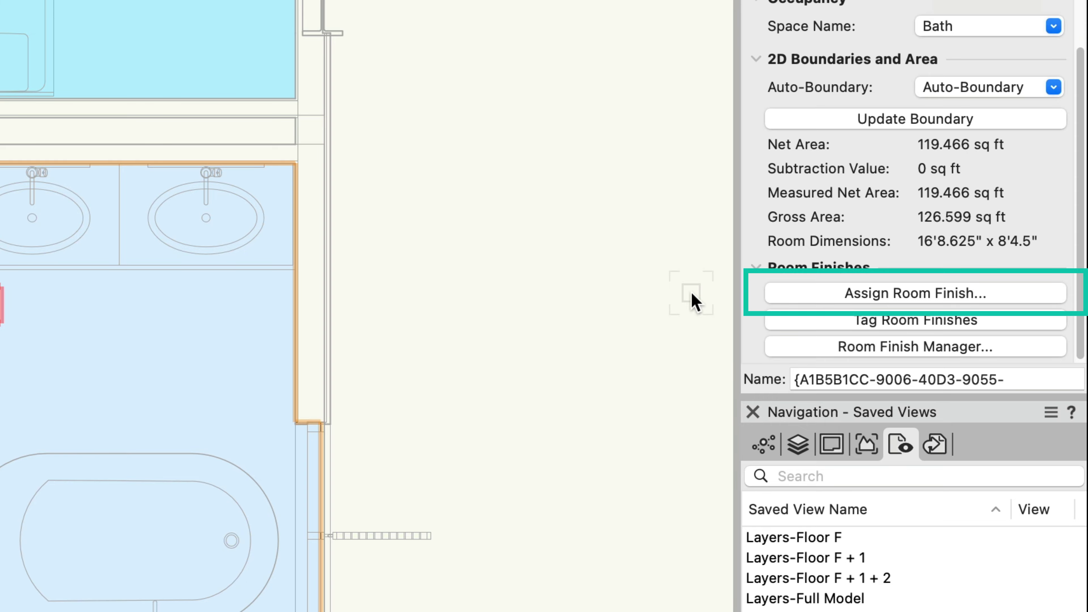
- Change Bath 23's Wall - 7 second finish from T-3 to T-2 Accent Wall Tile 2x8"
left_click(814, 296)
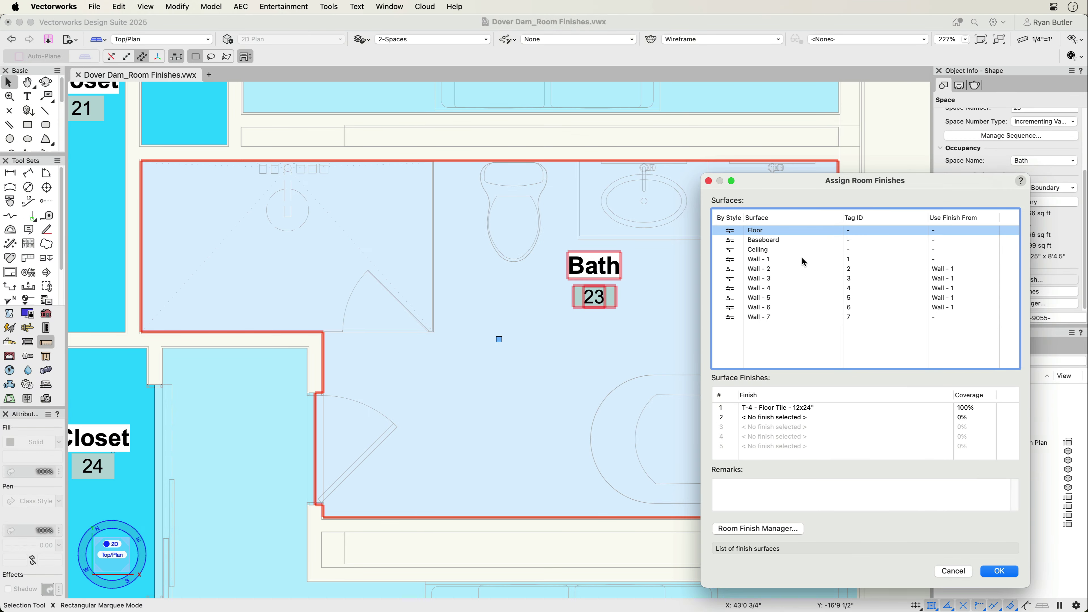
left_click(802, 258)
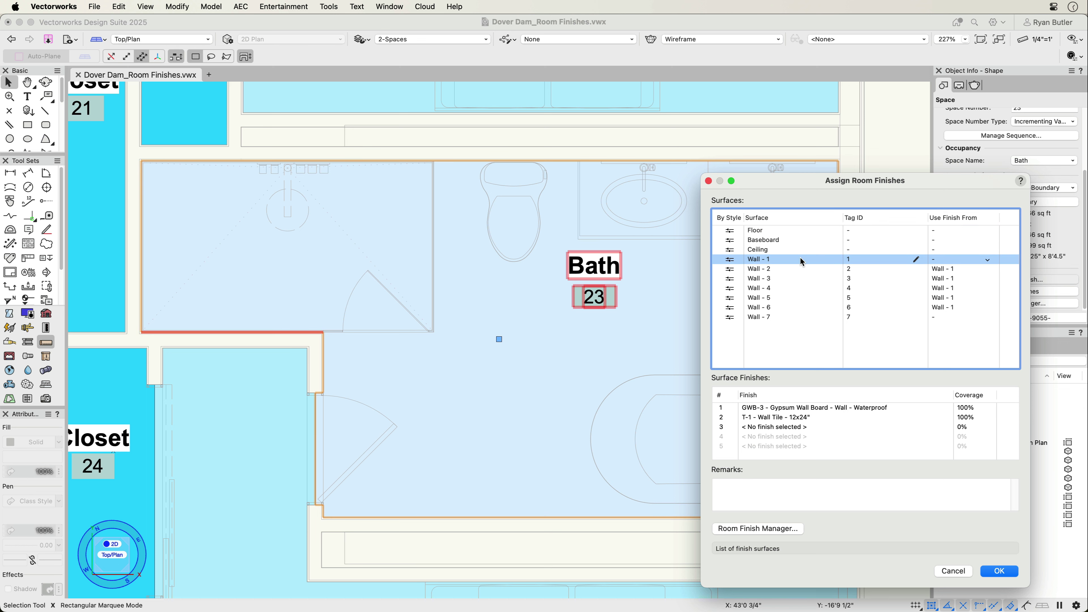
left_click(797, 268)
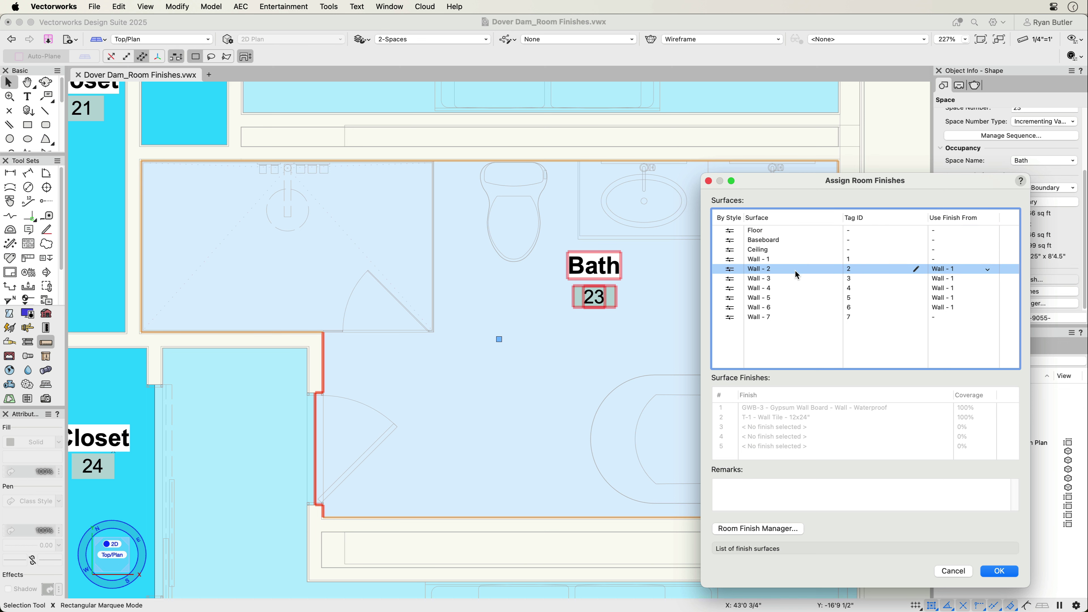
left_click(794, 279)
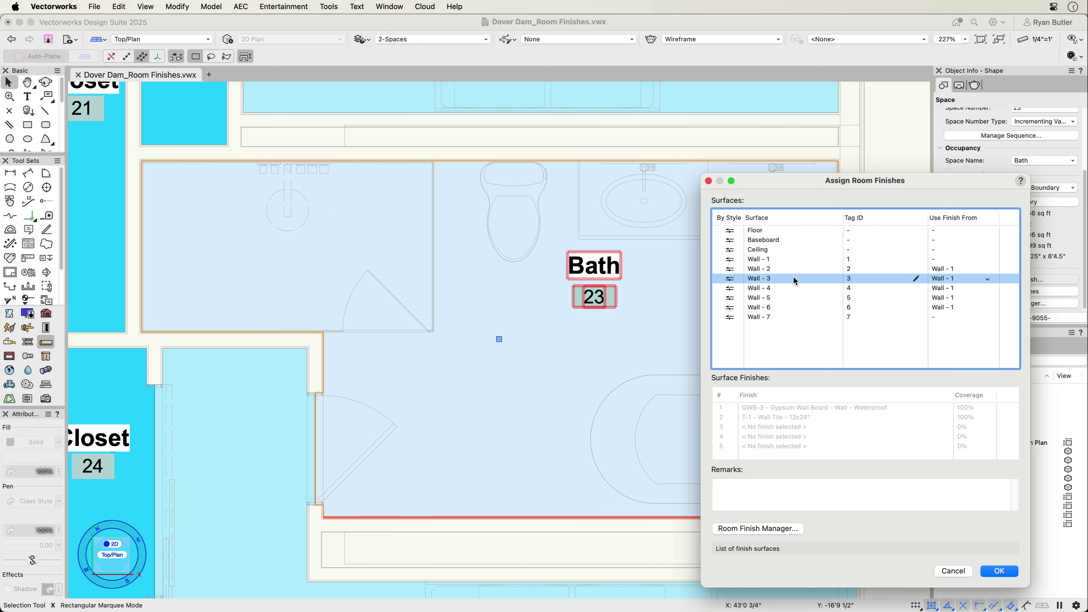
left_click(787, 317)
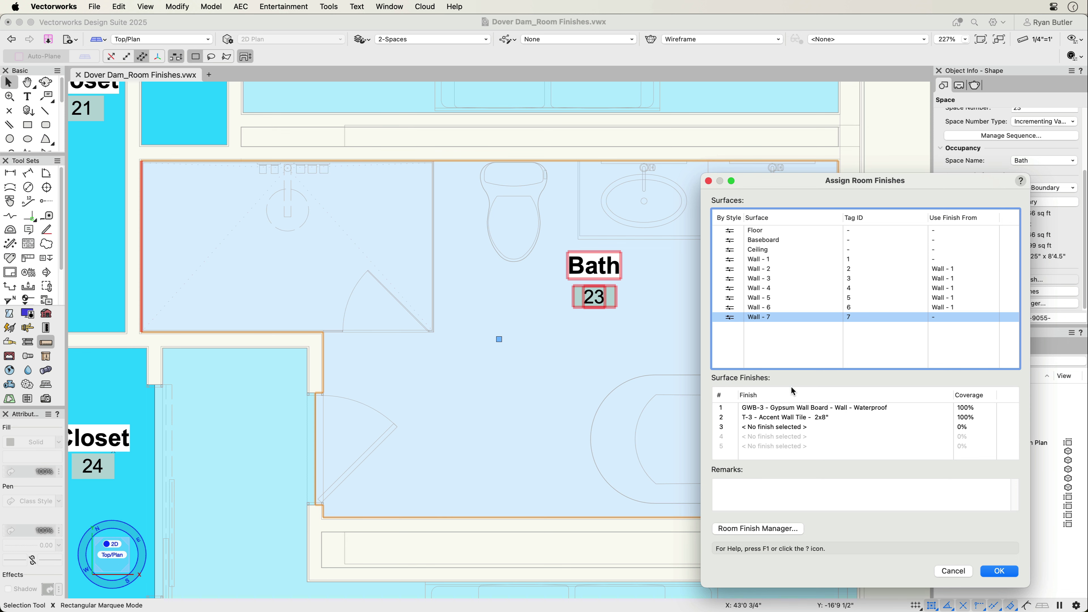
left_click(792, 418)
left_click(792, 418)
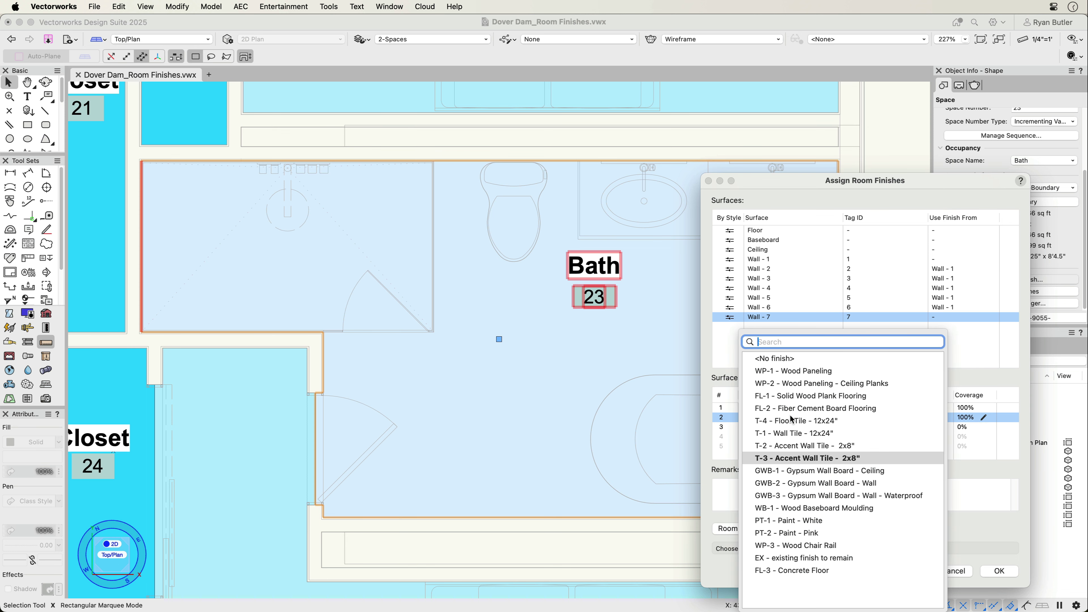
left_click(858, 446)
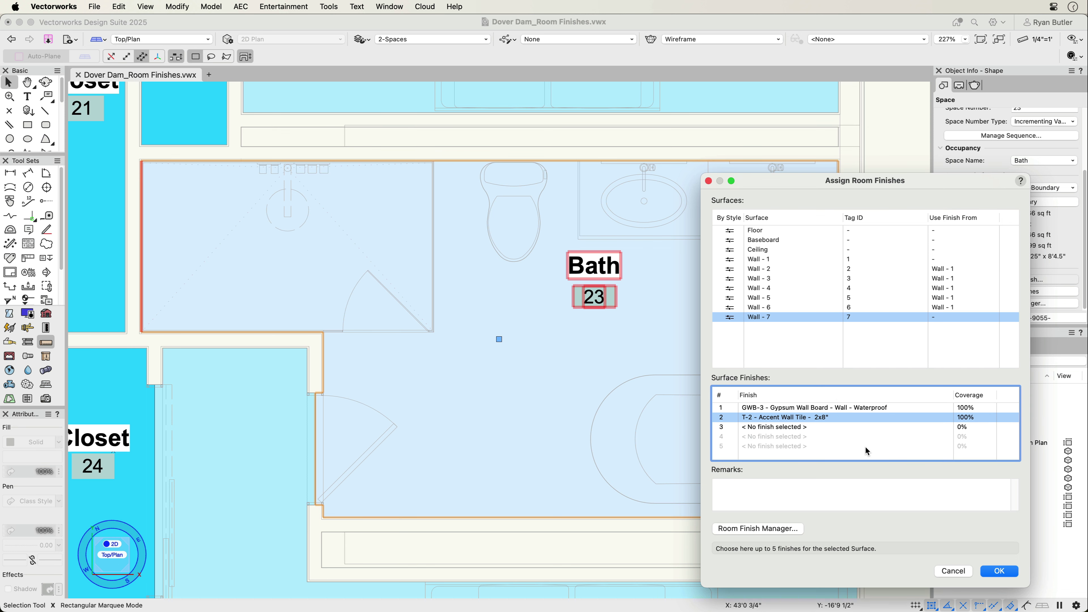
key("Return")
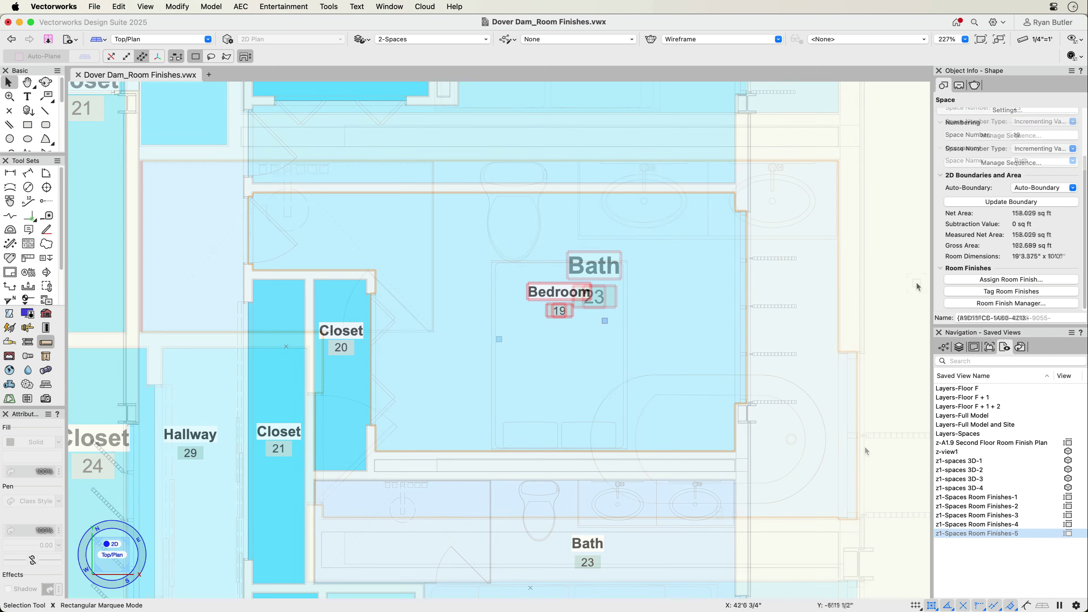
- Move Bedroom 19's Wall - 4 and Wall - 5 into the South group and set South to use North's finishes
left_click(966, 280)
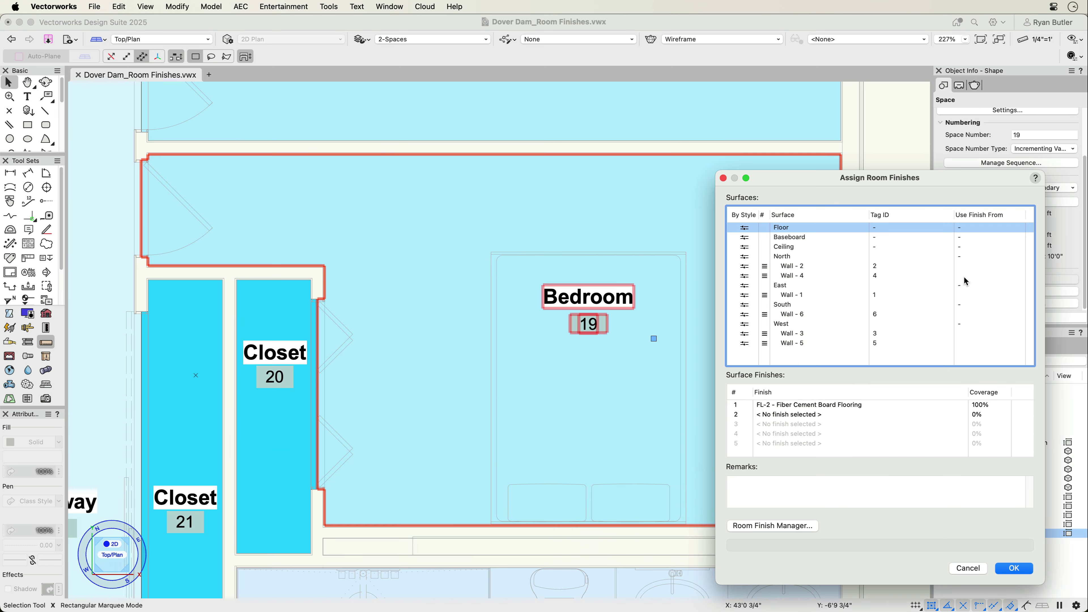
left_click(825, 257)
left_click(805, 276)
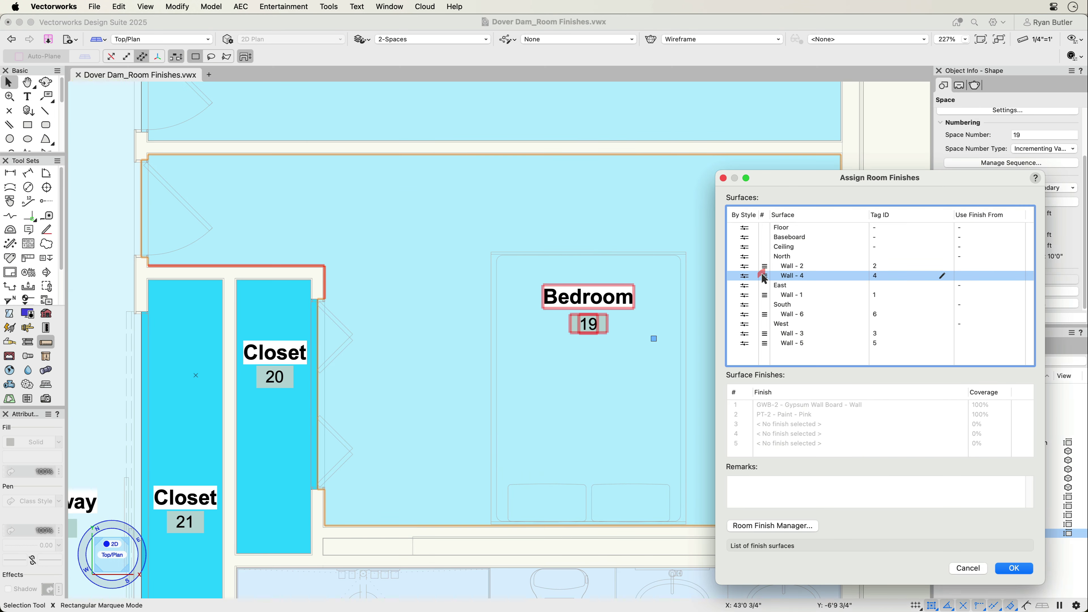
left_click_drag(765, 276, 766, 319)
left_click(765, 343)
left_click(788, 296)
left_click(966, 295)
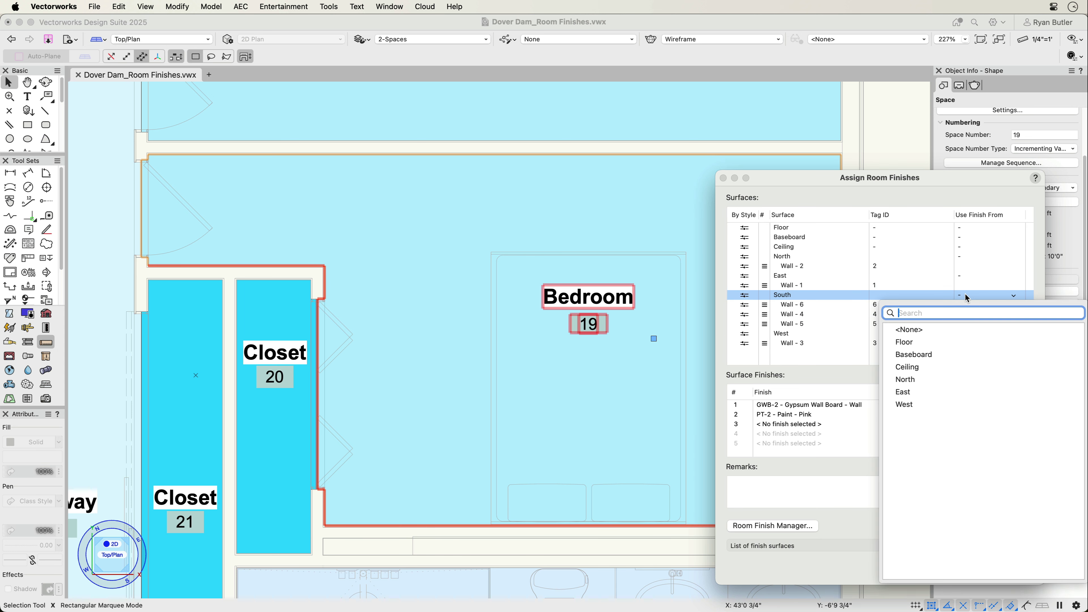
left_click(923, 378)
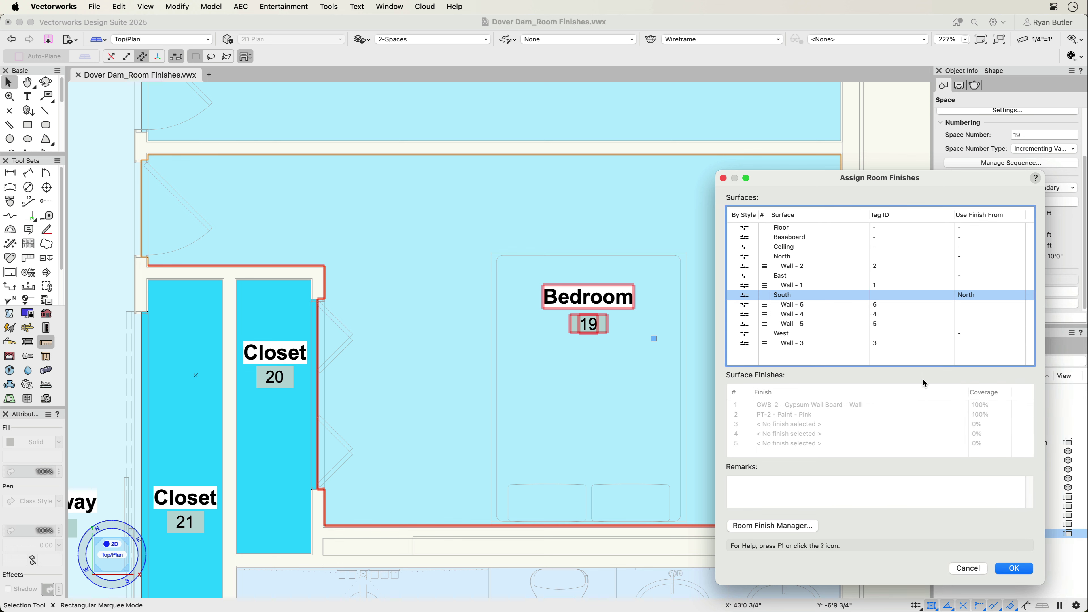
key("Return")
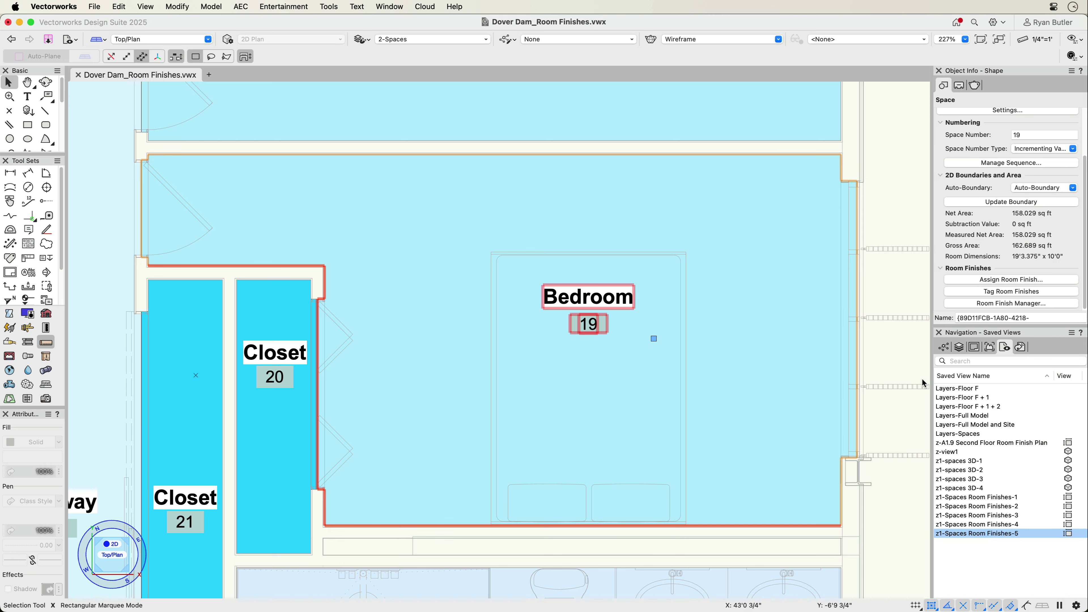
- Set PT-1 Paint - White as the second wall finish for Bedroom 19
left_click(967, 280)
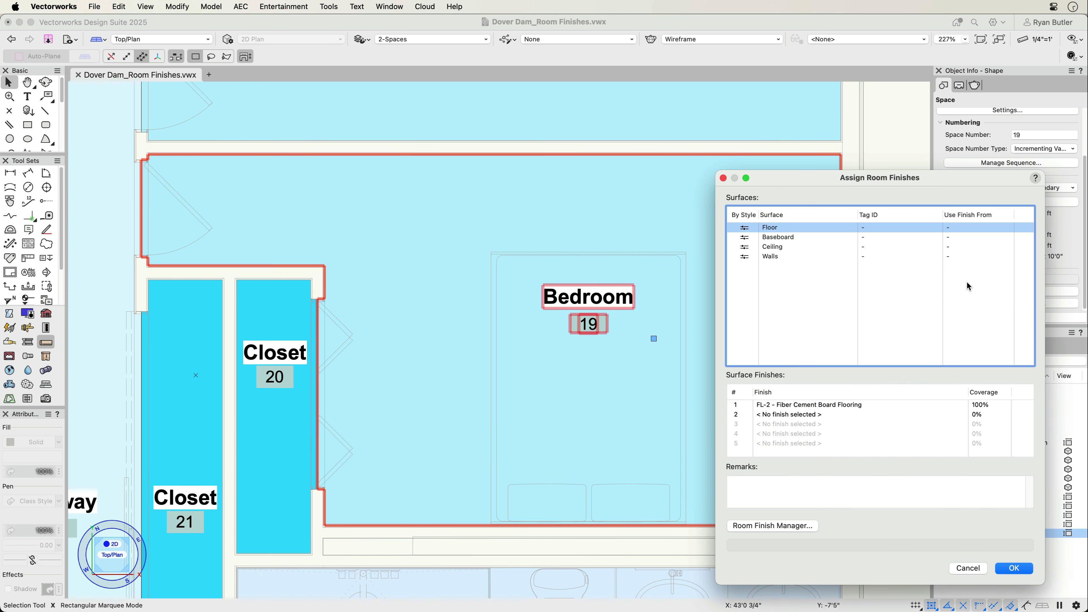
left_click(813, 258)
left_click(827, 414)
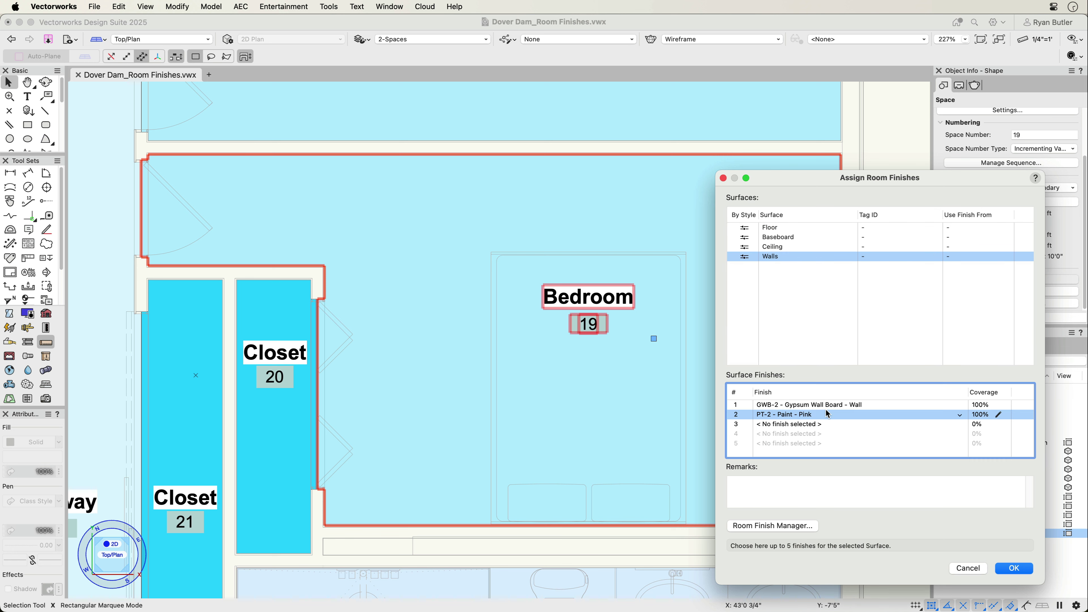
left_click(827, 414)
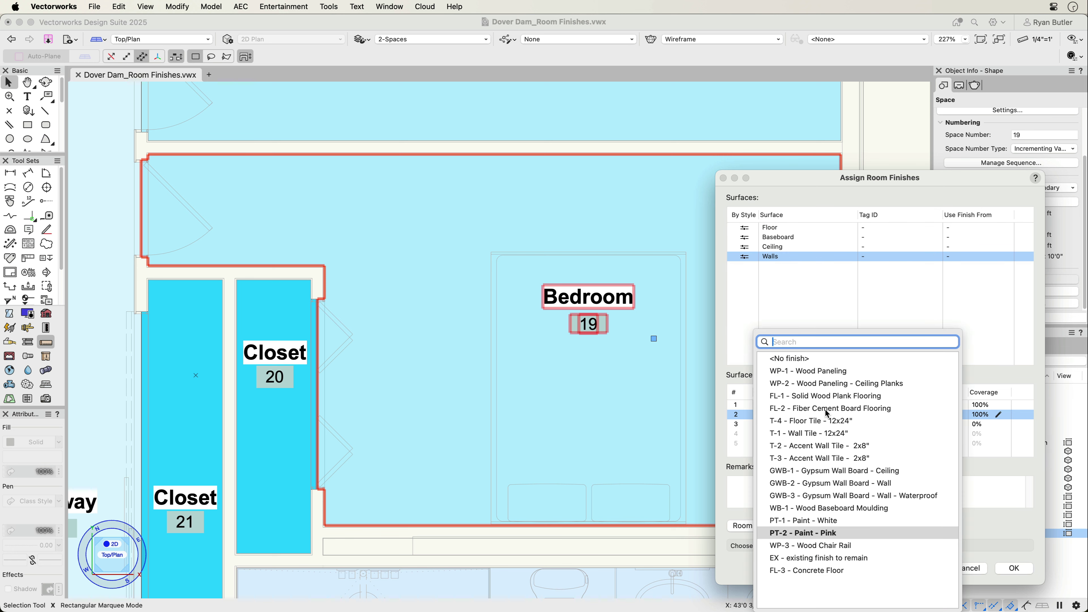
left_click(822, 520)
key("Return")
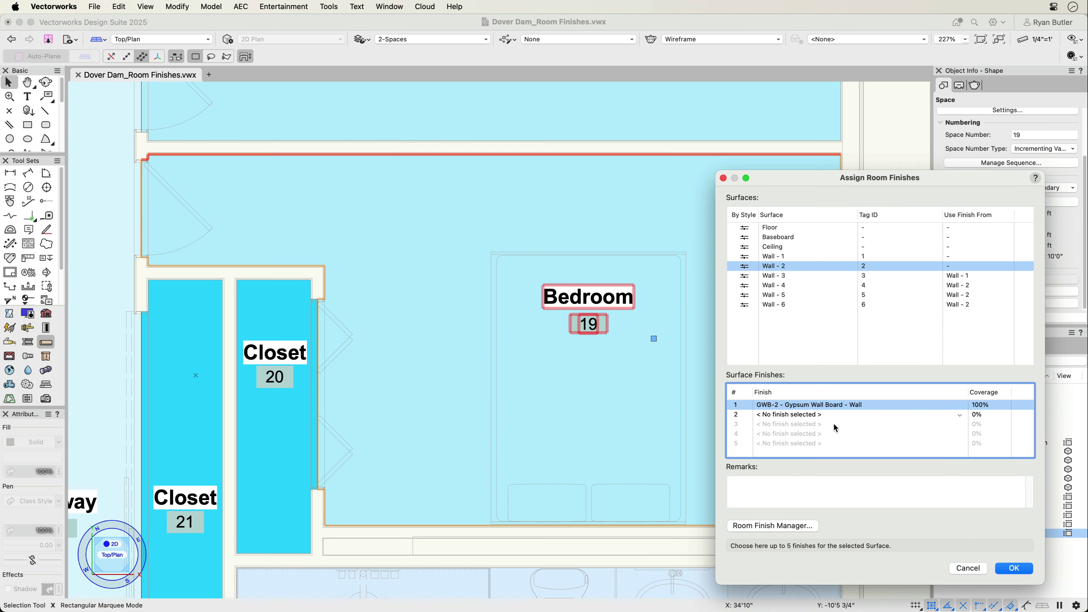
- Assign paint, WP-1 Wood Paneling and WP-3 Wood Chair Rail to Wall - 2's finish slots 2–4
left_click(831, 415)
left_click(831, 415)
left_click(835, 522)
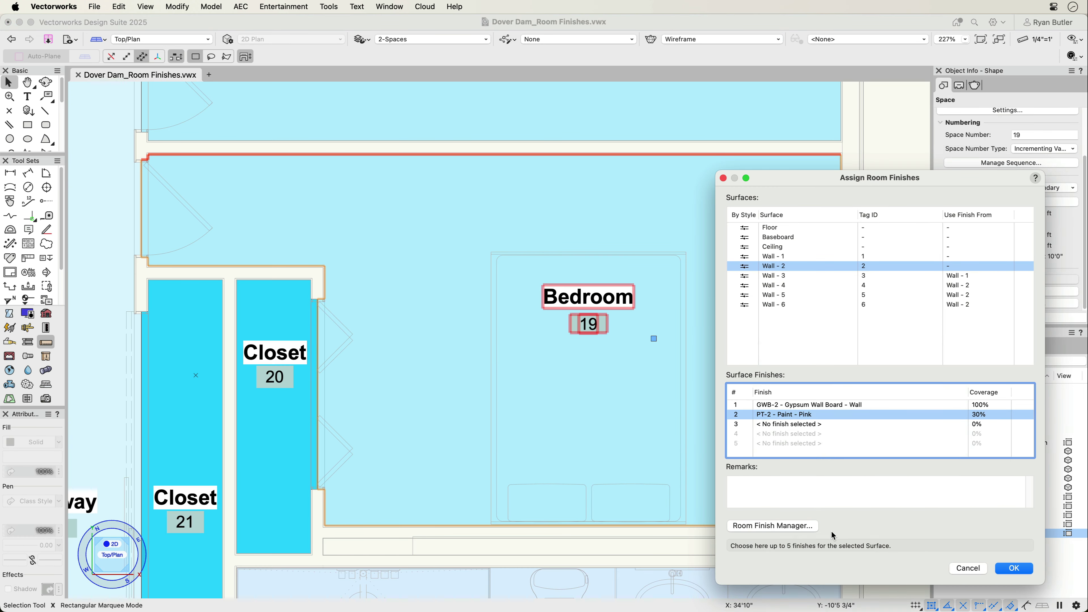
left_click(814, 425)
left_click(812, 425)
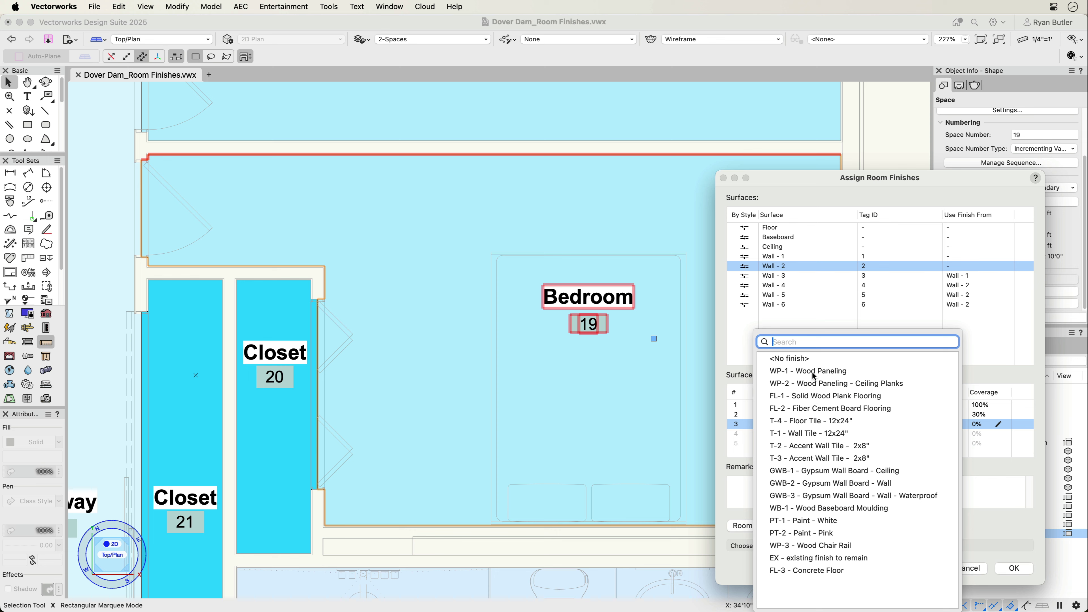
left_click(810, 371)
left_click(809, 434)
left_click(809, 434)
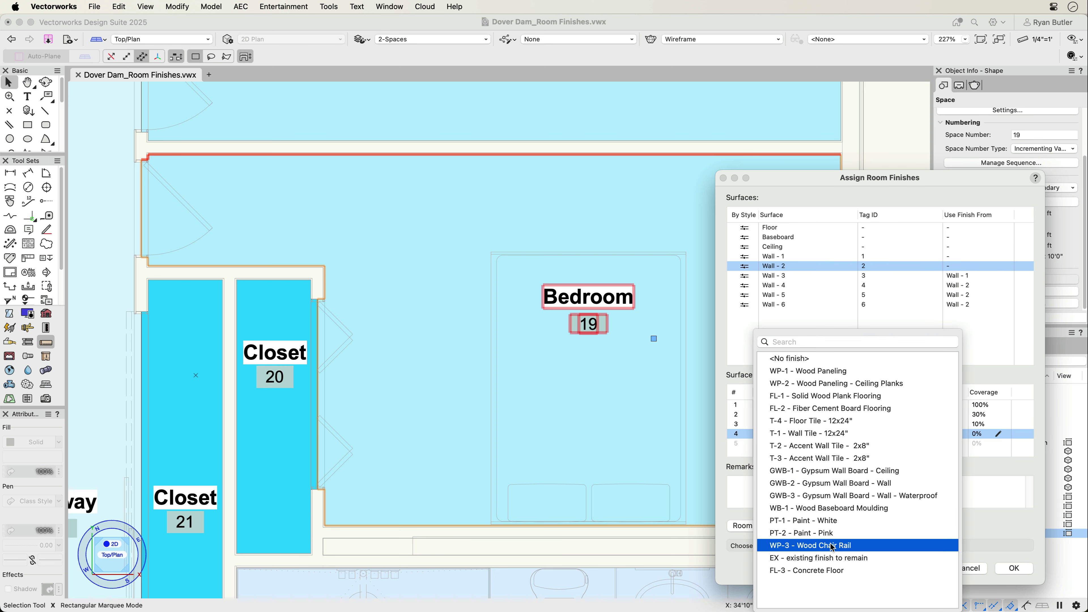
left_click(815, 545)
- Set the WP-1 wood paneling coverage to 60%
left_click(978, 426)
left_click(978, 426)
type("60")
left_click(983, 437)
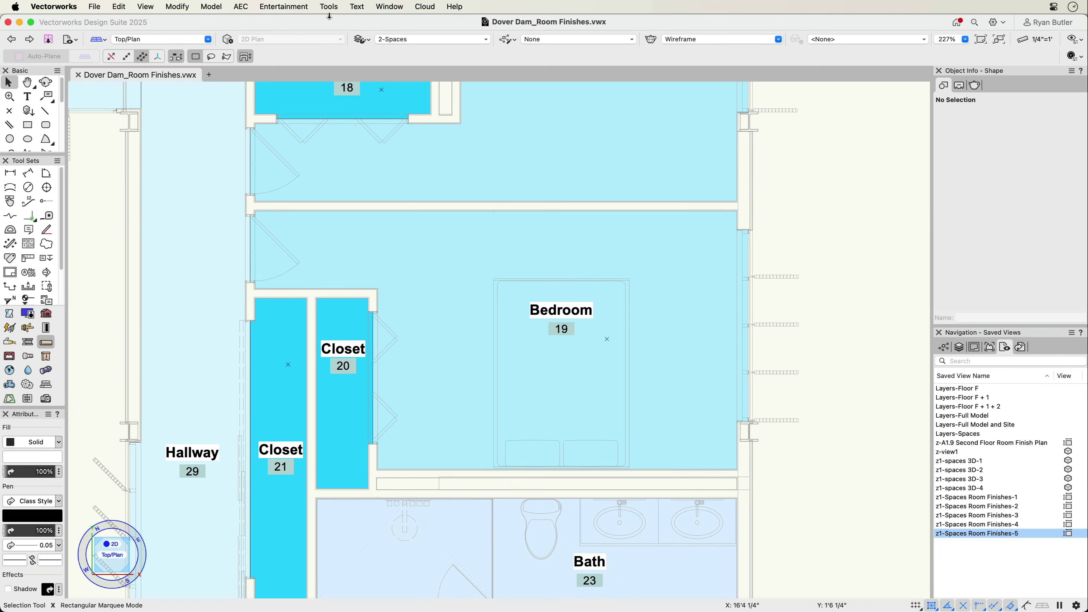
- Start a new report from Tools > Reports and search for 'room' finish schedules
left_click(330, 8)
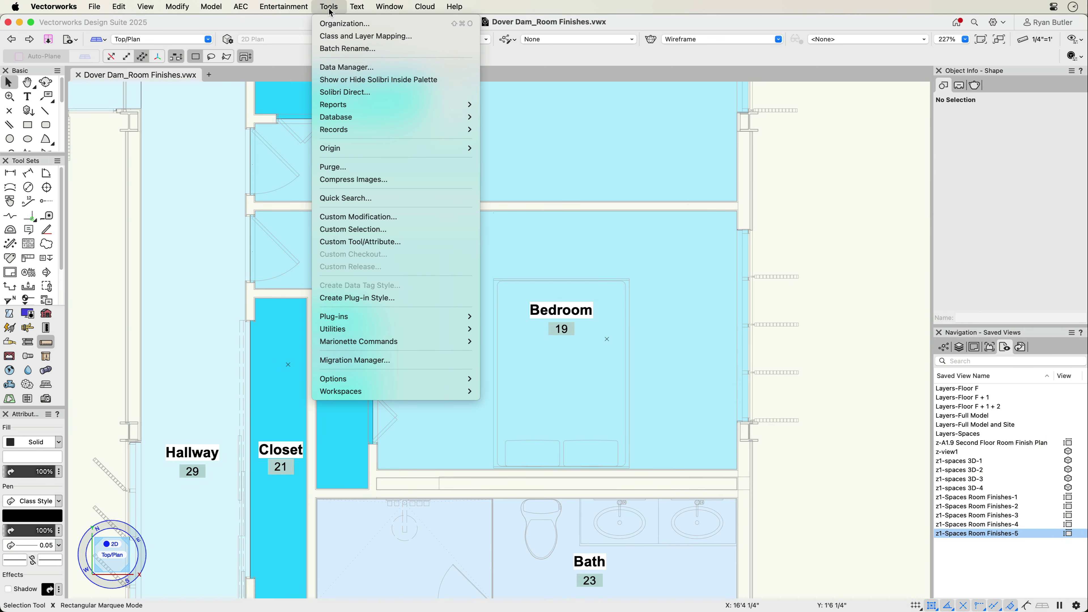
mouse_move(447, 106)
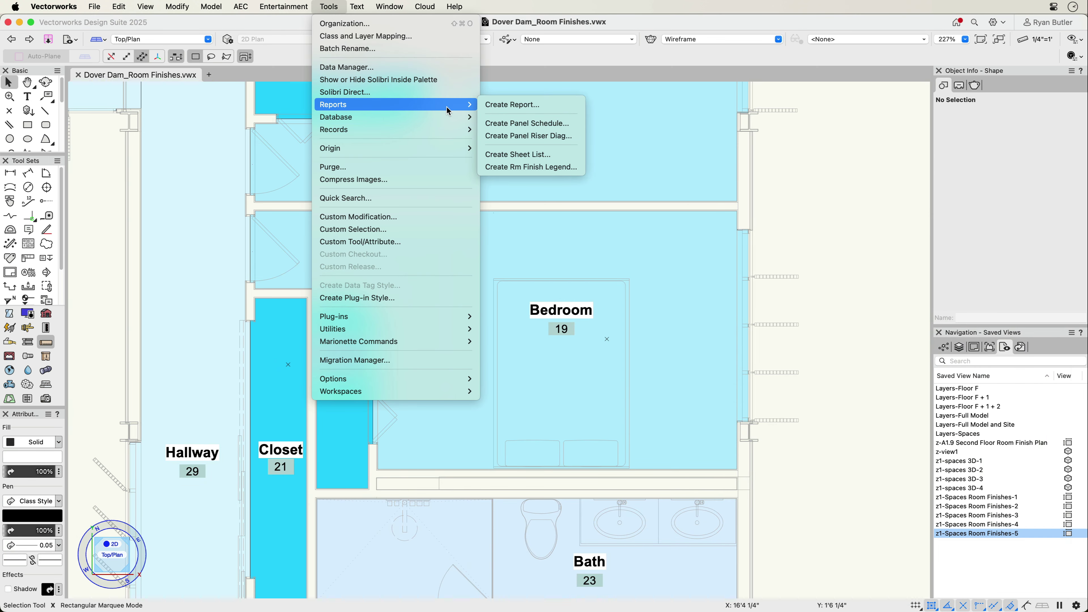
left_click(486, 106)
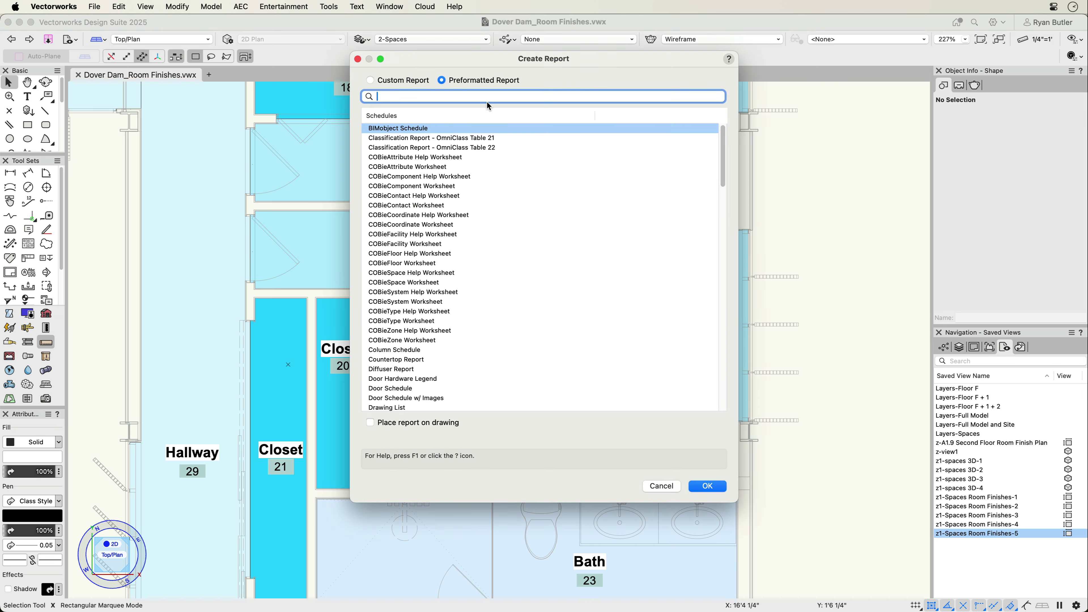
type("room")
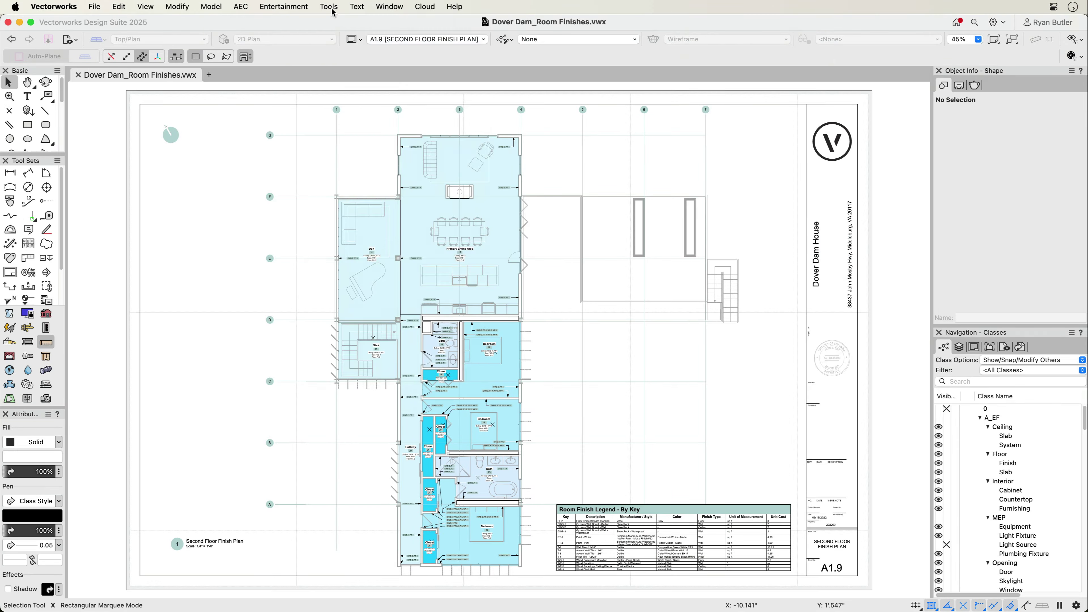
- Create a room finish legend with Tools > Reports > Create Rm Finish Legend
left_click(328, 7)
mouse_move(407, 108)
left_click(528, 165)
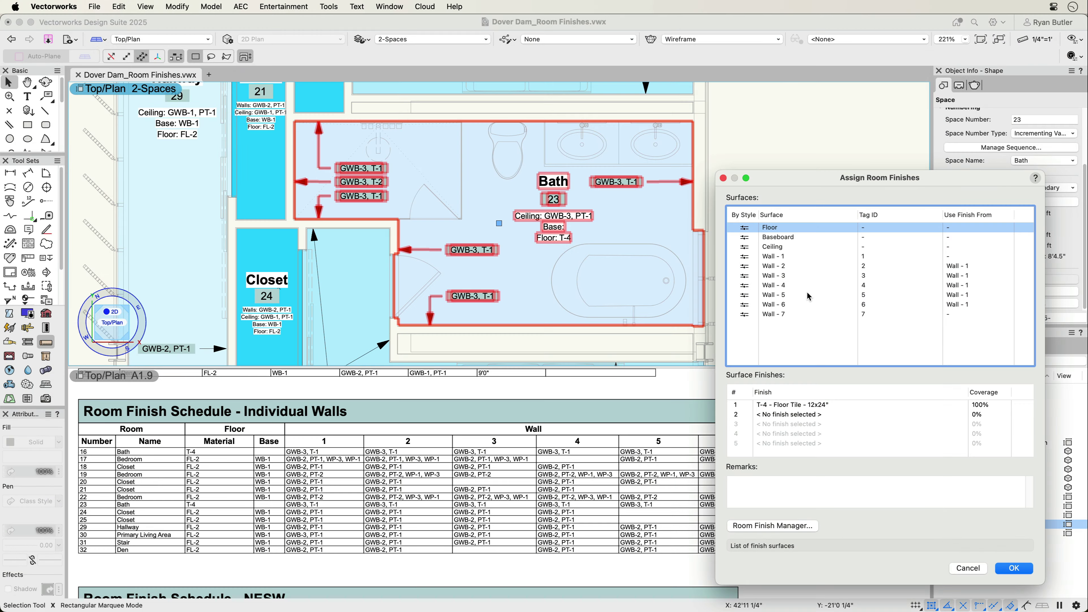
- Give Wall - 5 its own finishes with T-2 accent tile, and make Wall - 6 reuse Wall - 5's
left_click(807, 293)
left_click(952, 295)
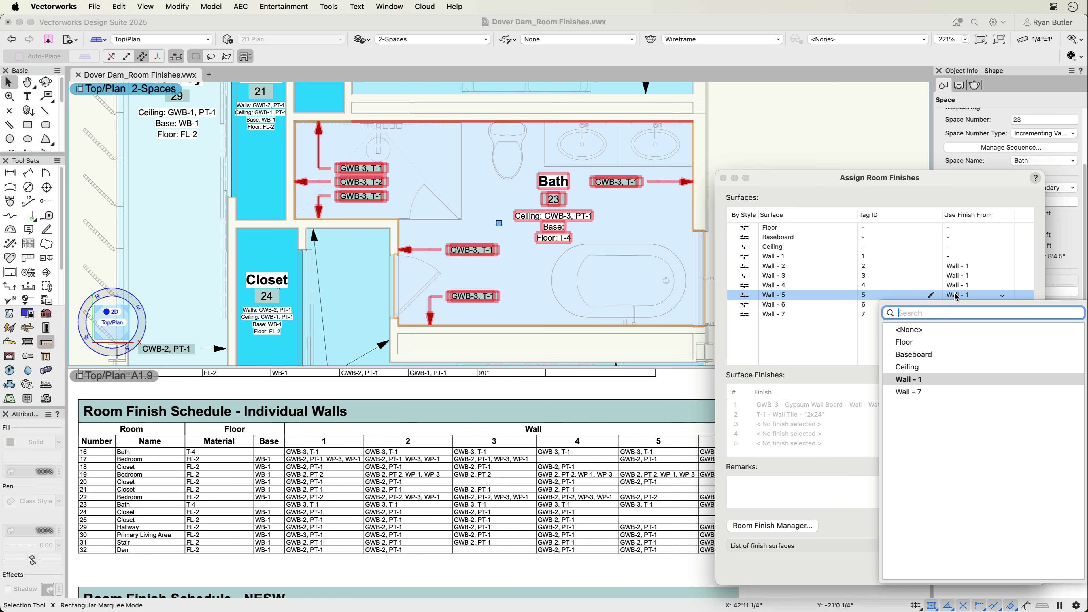
left_click(943, 322)
left_click(802, 415)
left_click(801, 416)
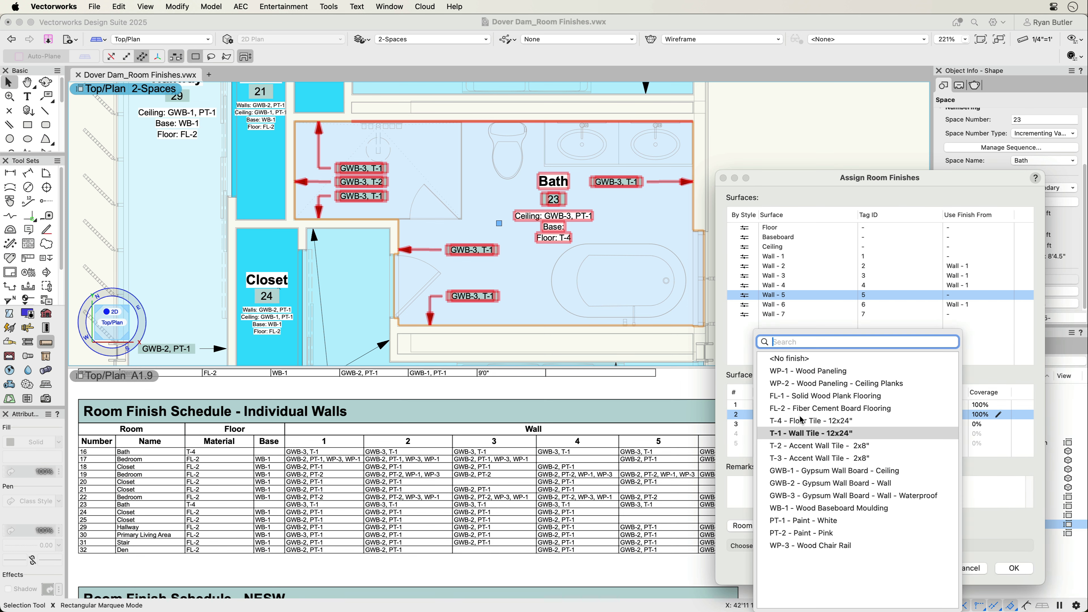
left_click(807, 446)
left_click(775, 305)
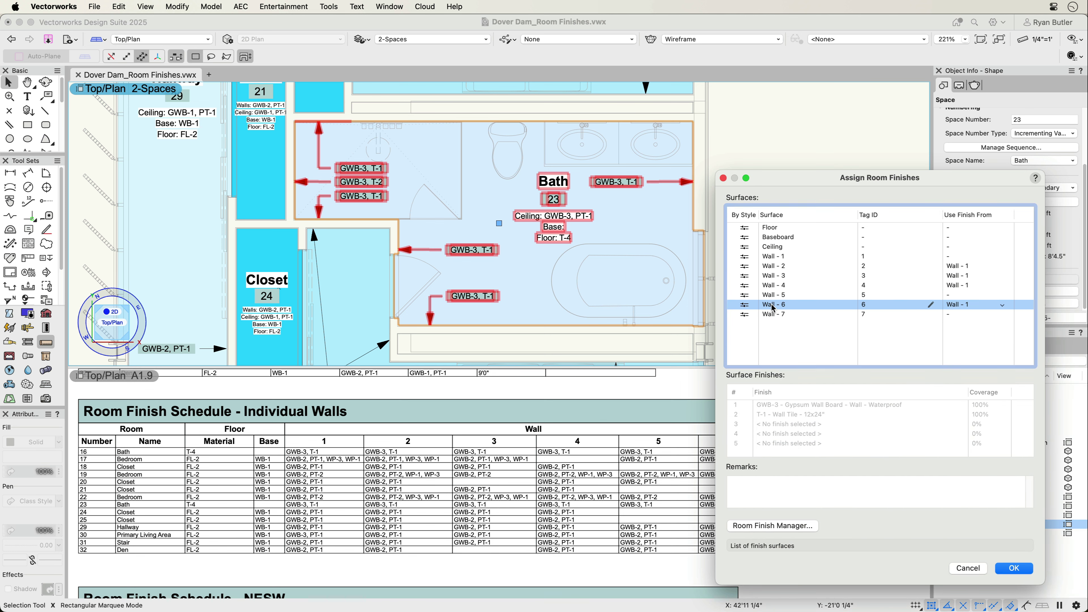
left_click(951, 307)
left_click(955, 396)
left_click(1014, 569)
- Recalculate the individual walls finish schedule to show the new finishes
left_click(853, 532)
right_click(853, 532)
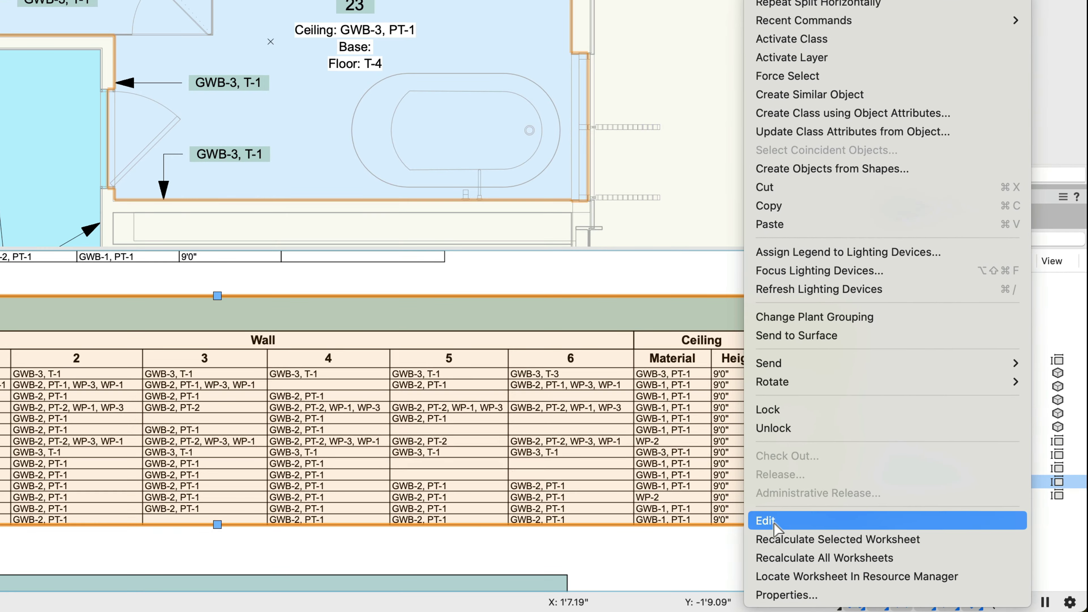
left_click(778, 539)
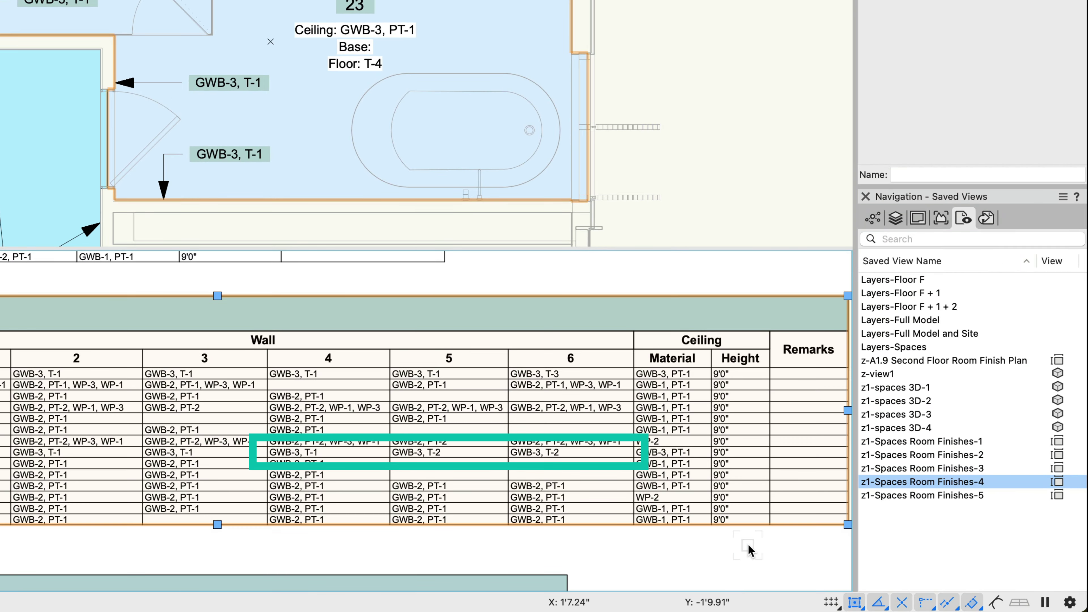
left_click(748, 551)
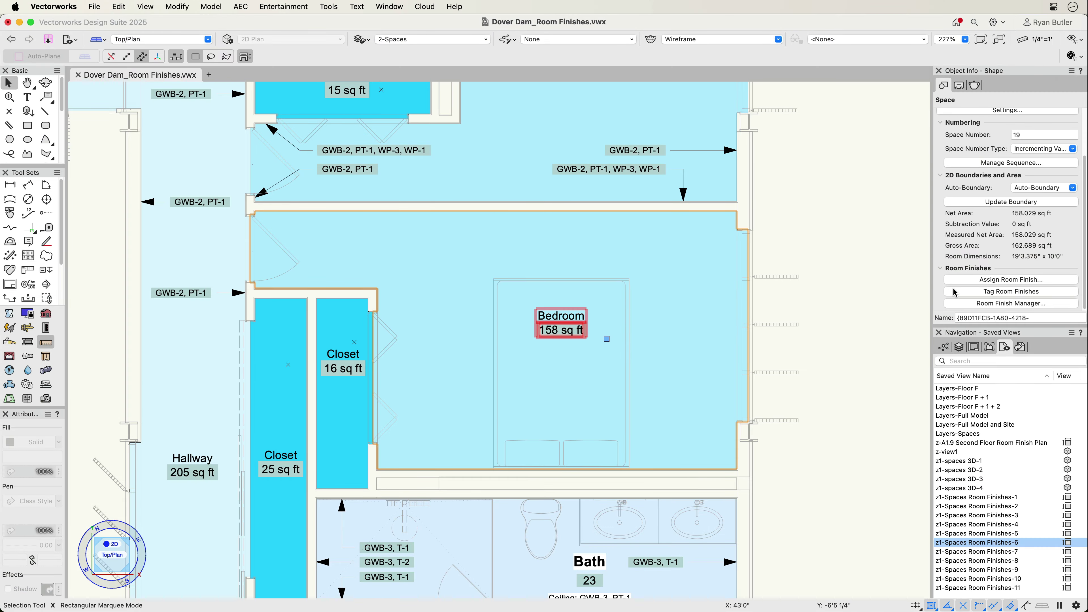
- Place a room finish tag on the bedroom's bottom wall
left_click(954, 291)
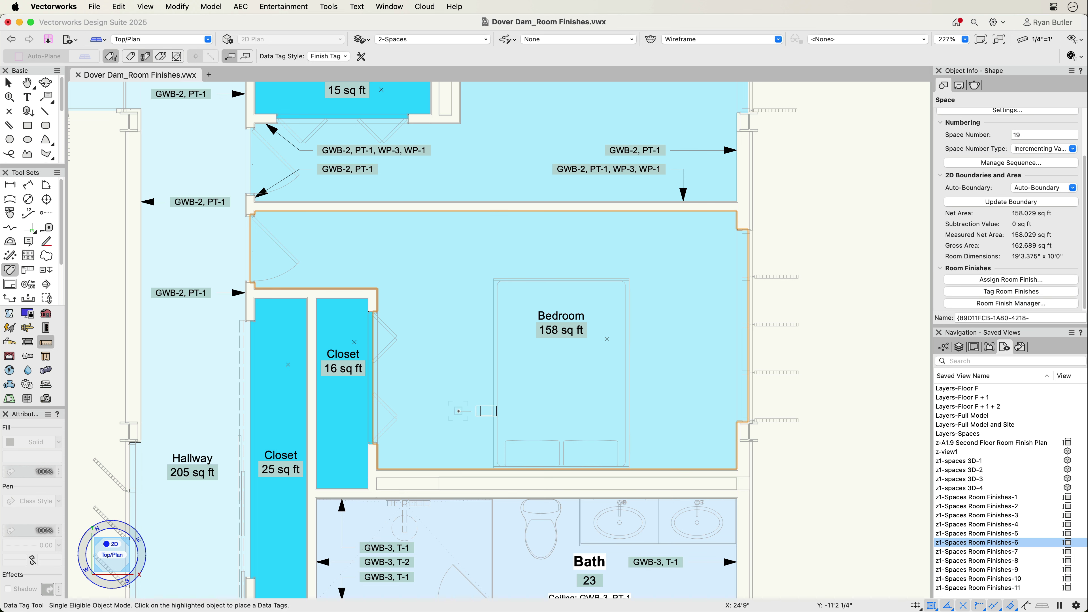
left_click(451, 418)
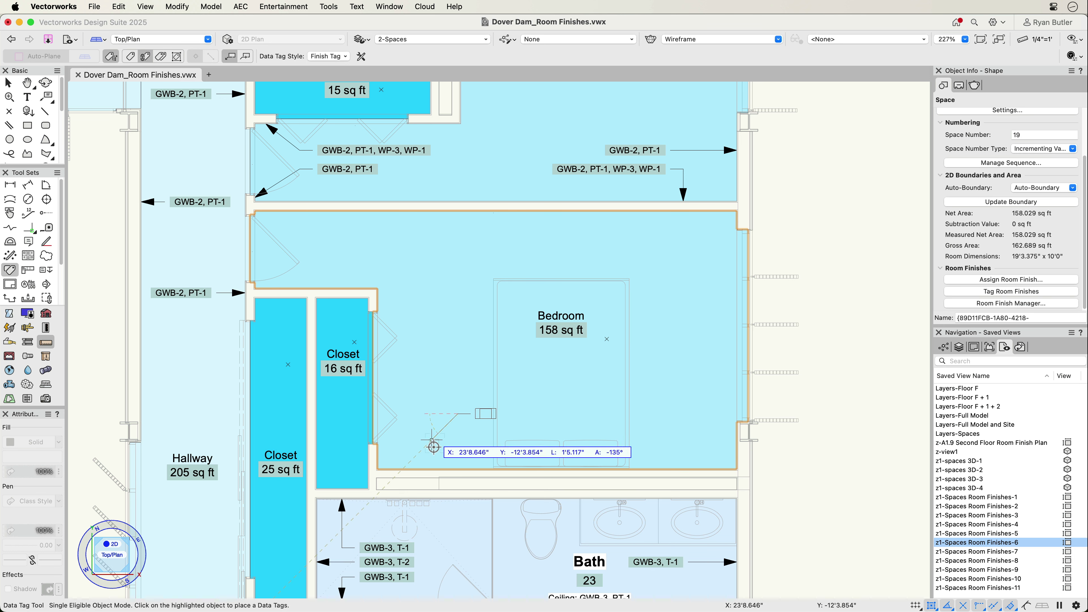
left_click(431, 466)
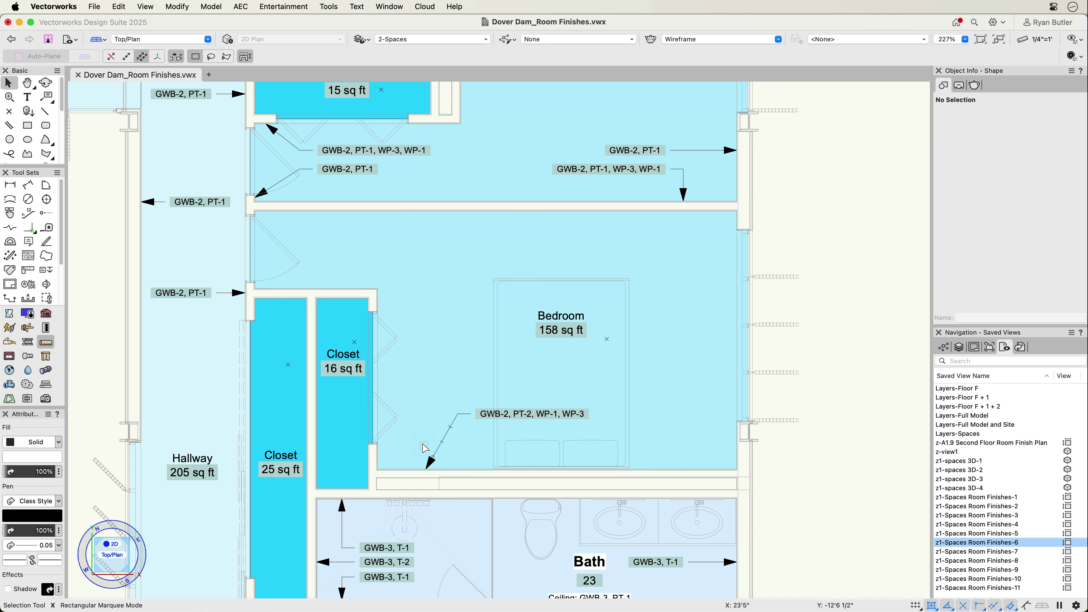
- Replace the bedroom space label's style with Space Tag w Room Finishes
left_click(555, 331)
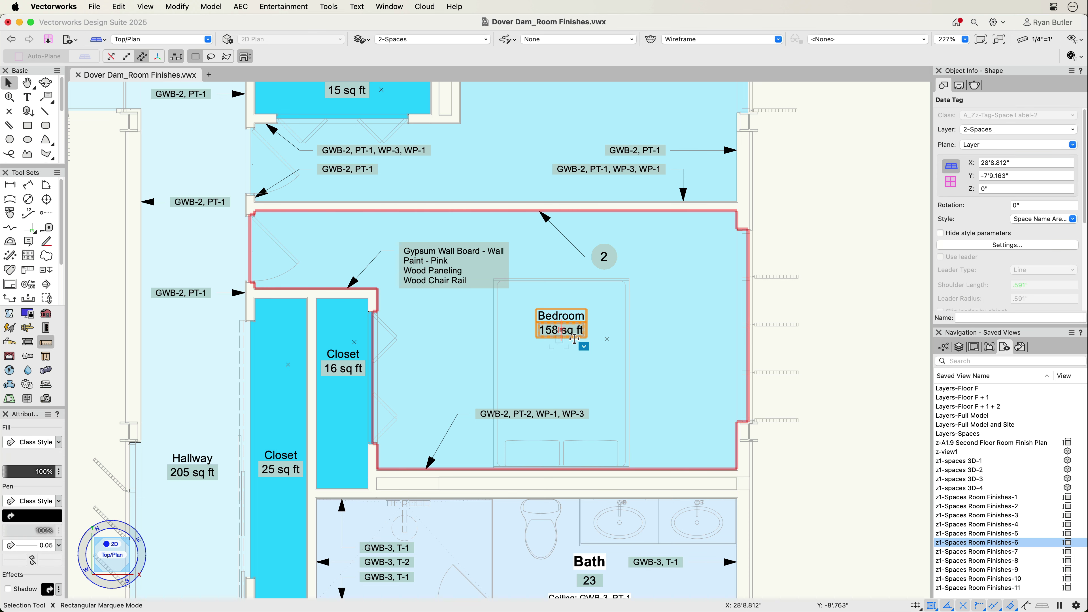
left_click(1031, 222)
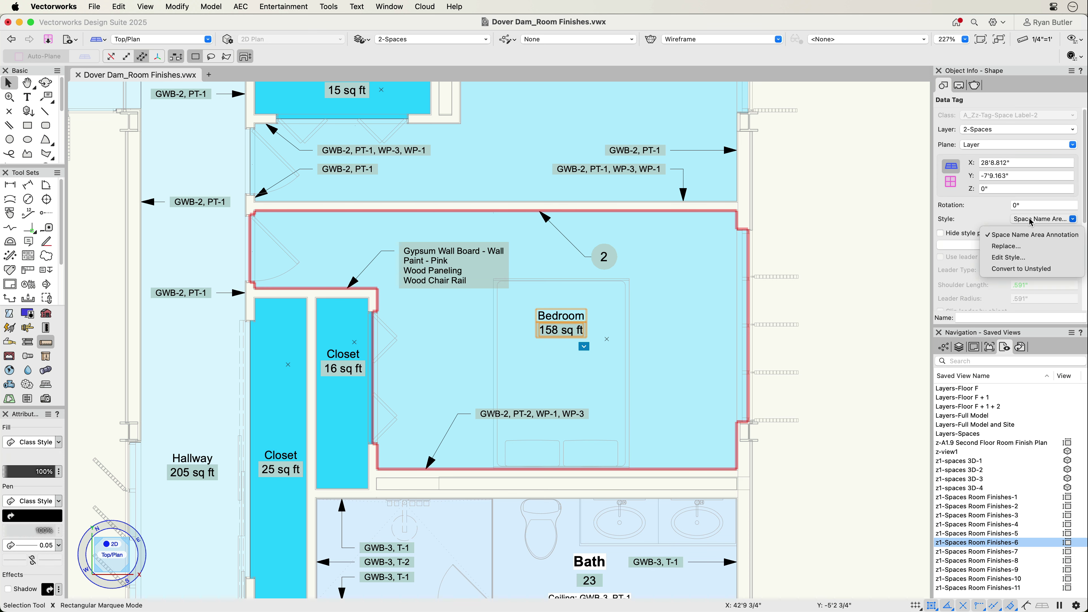
left_click(1021, 246)
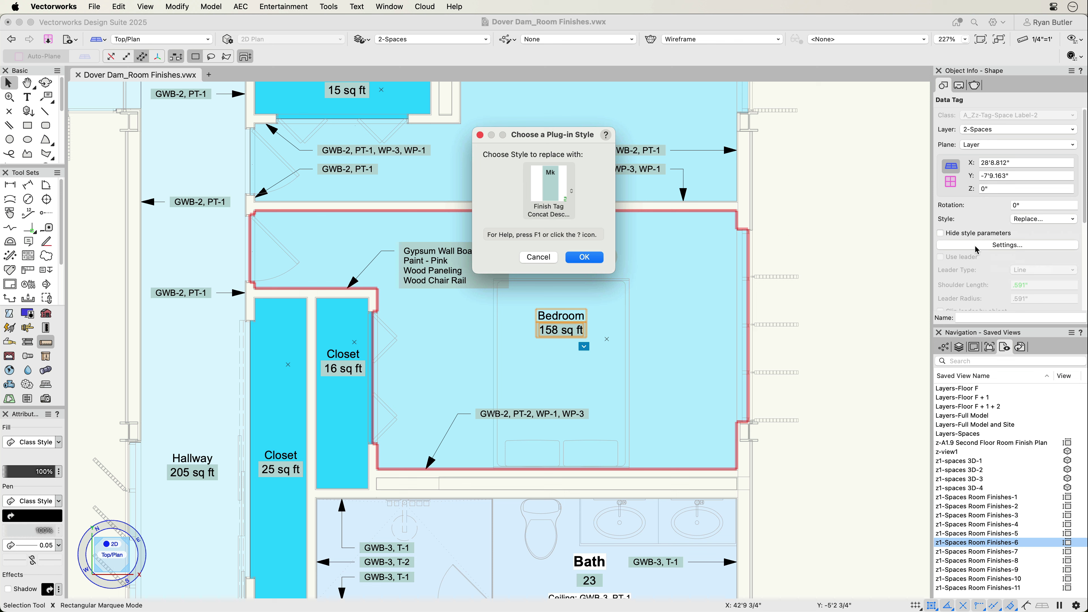
left_click(568, 216)
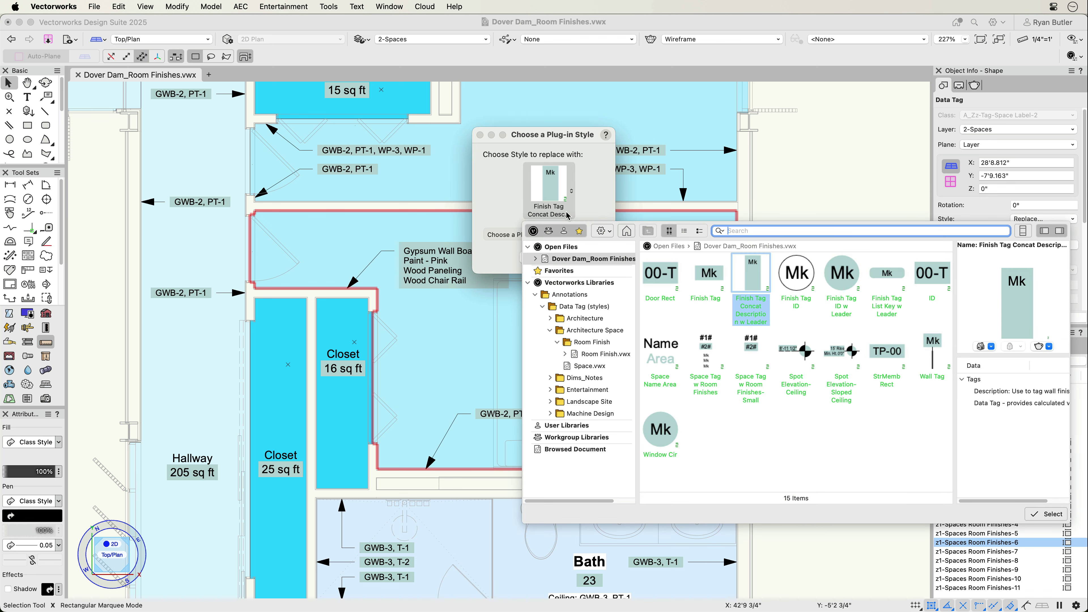
left_click(700, 356)
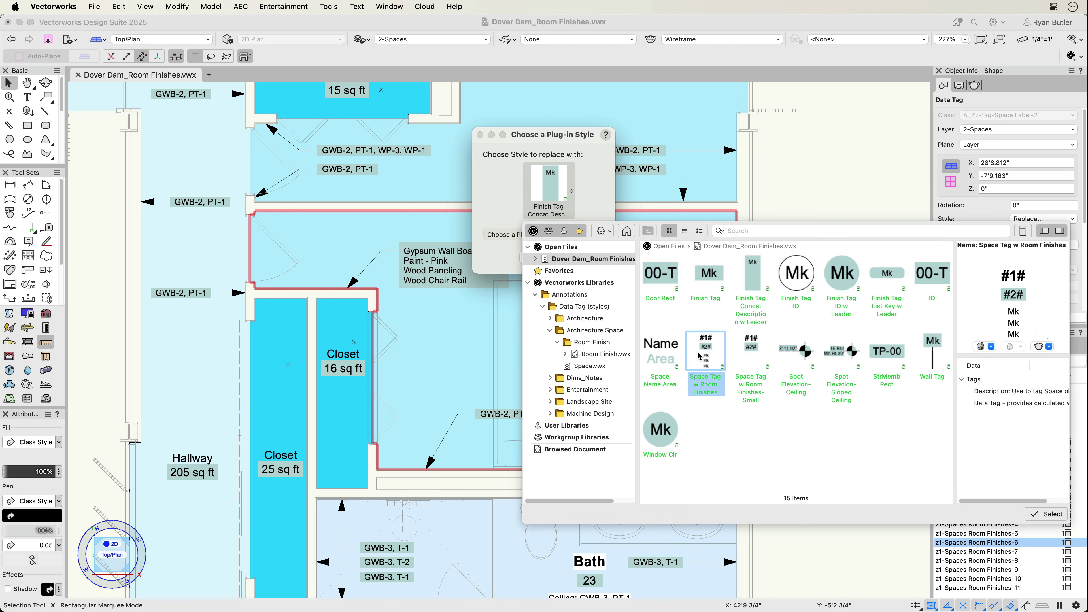
left_click(1042, 515)
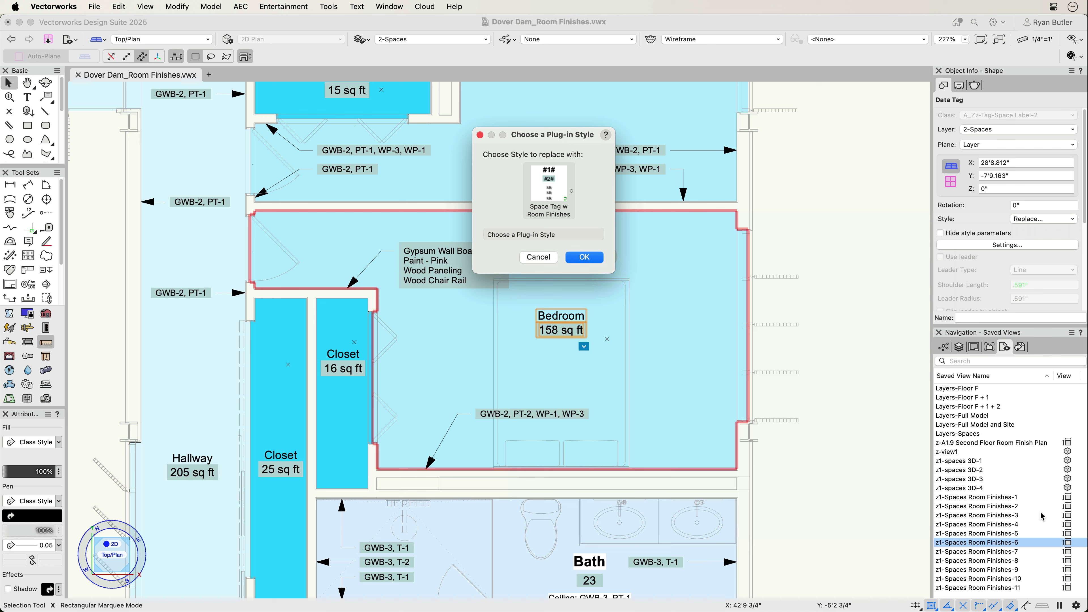
key("Return")
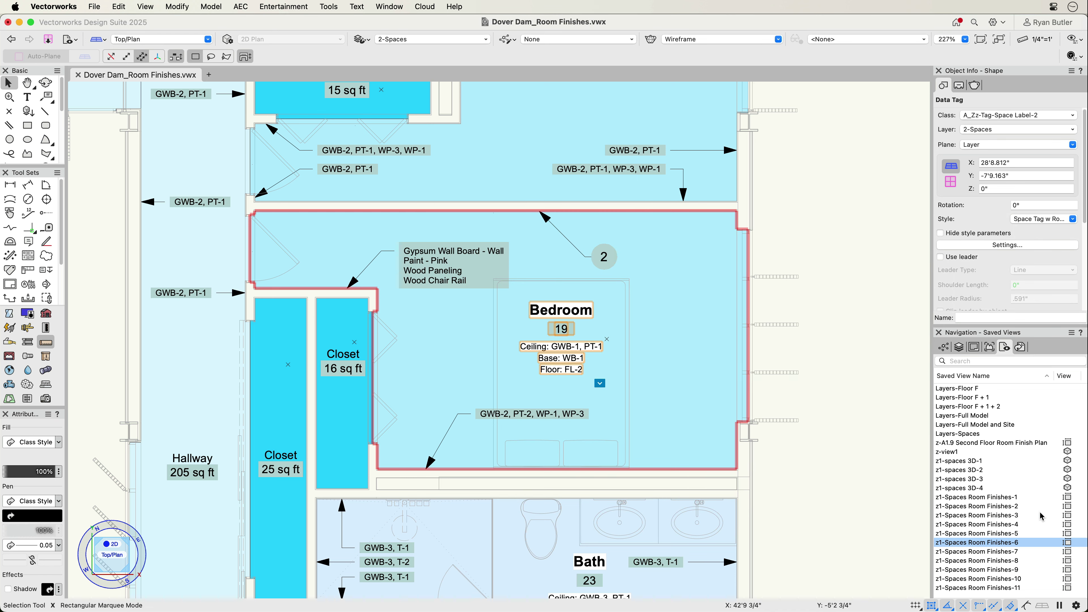
key("Escape")
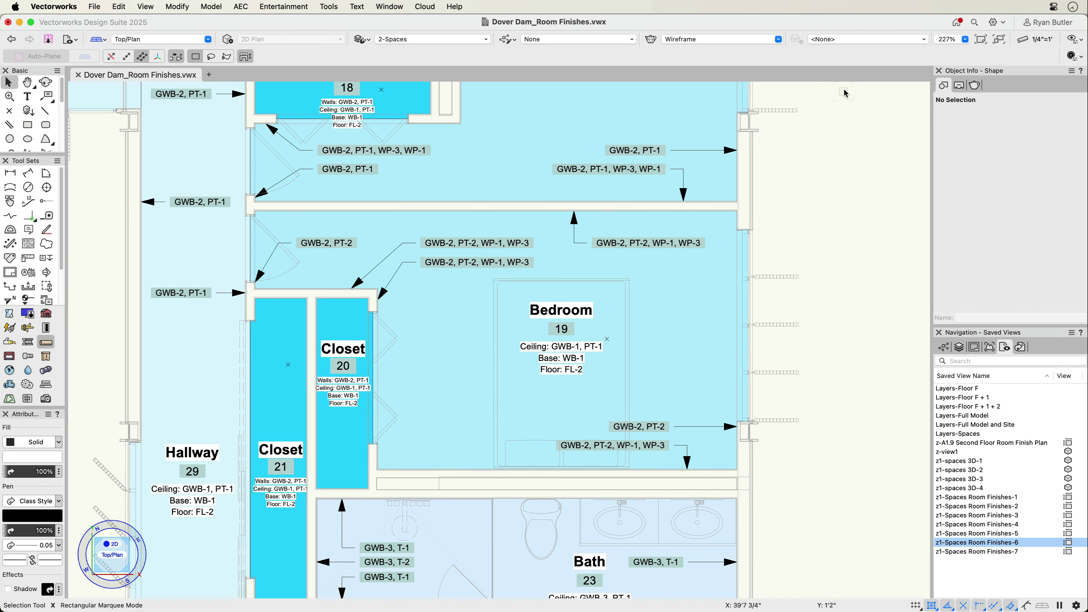
- Turn on the Finish Plan data visualization for the drawing
left_click(851, 45)
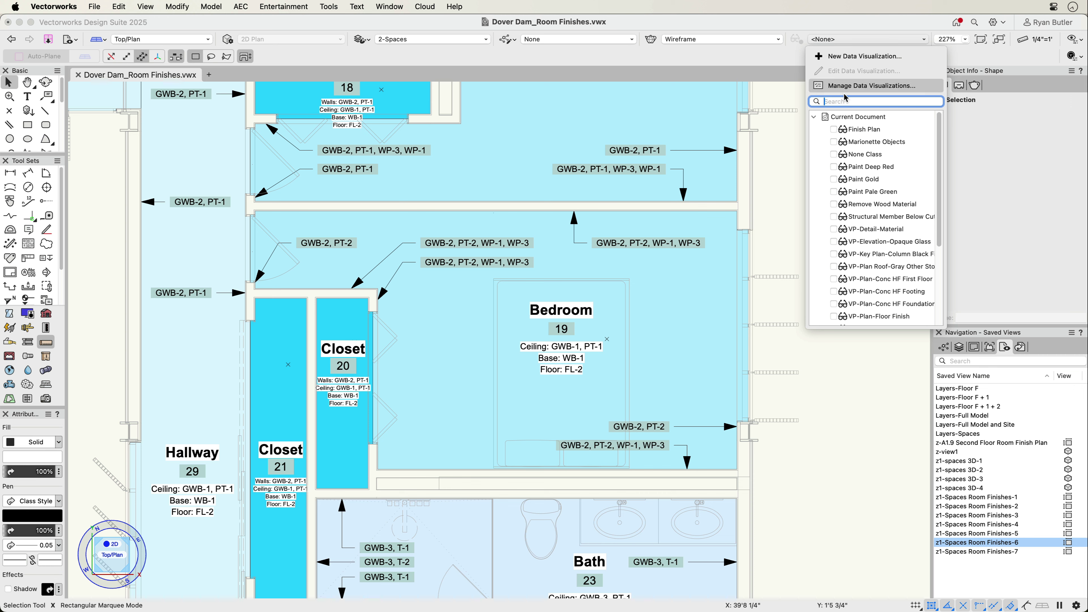
left_click(834, 130)
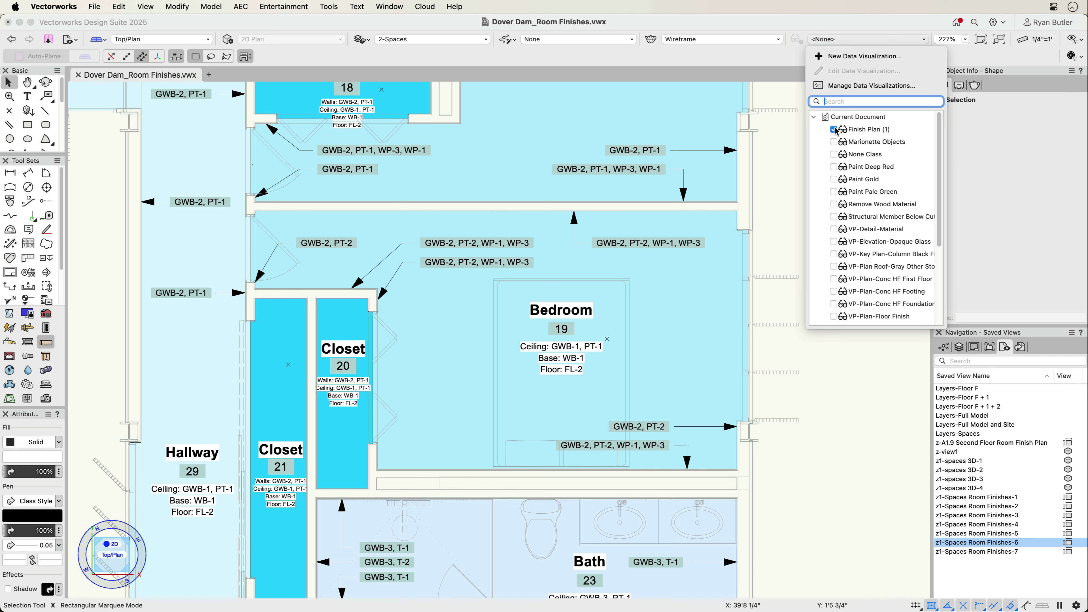
left_click(783, 159)
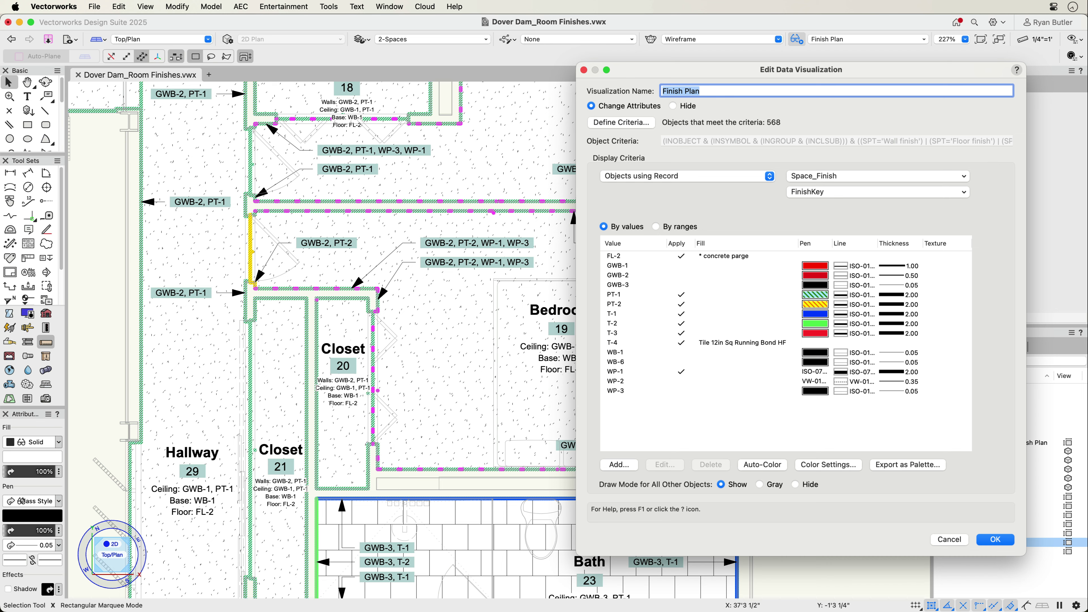
- Review the Finish Plan criteria, then switch to saved view z1-Spaces Room Finishes-9
left_click(622, 122)
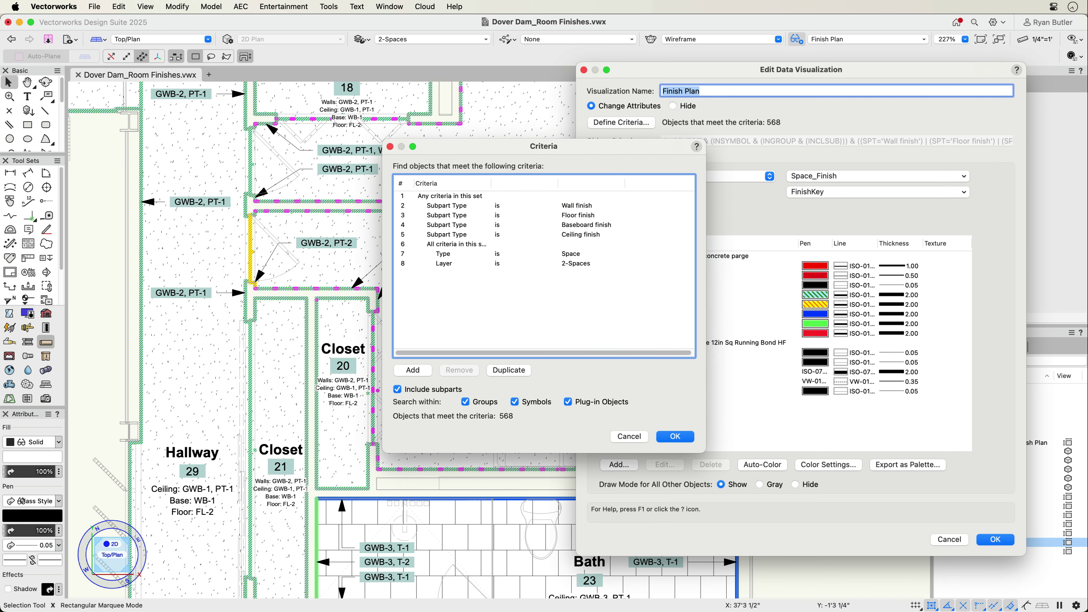
key("Escape")
key("Escape")
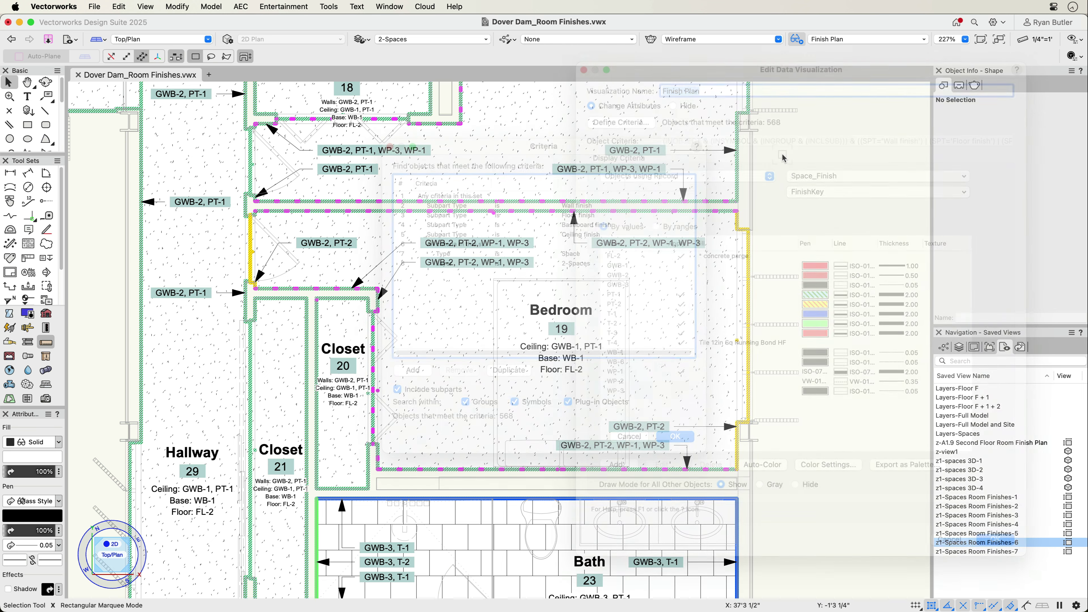
double_click(963, 570)
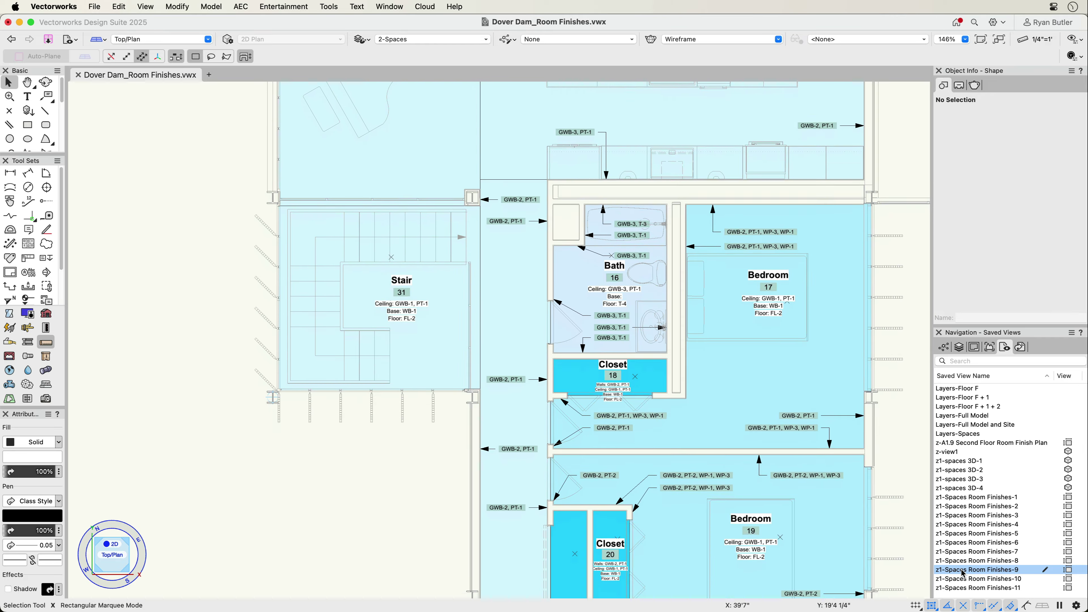
- Switch to saved view z1-Spaces Room Finishes-11
double_click(965, 588)
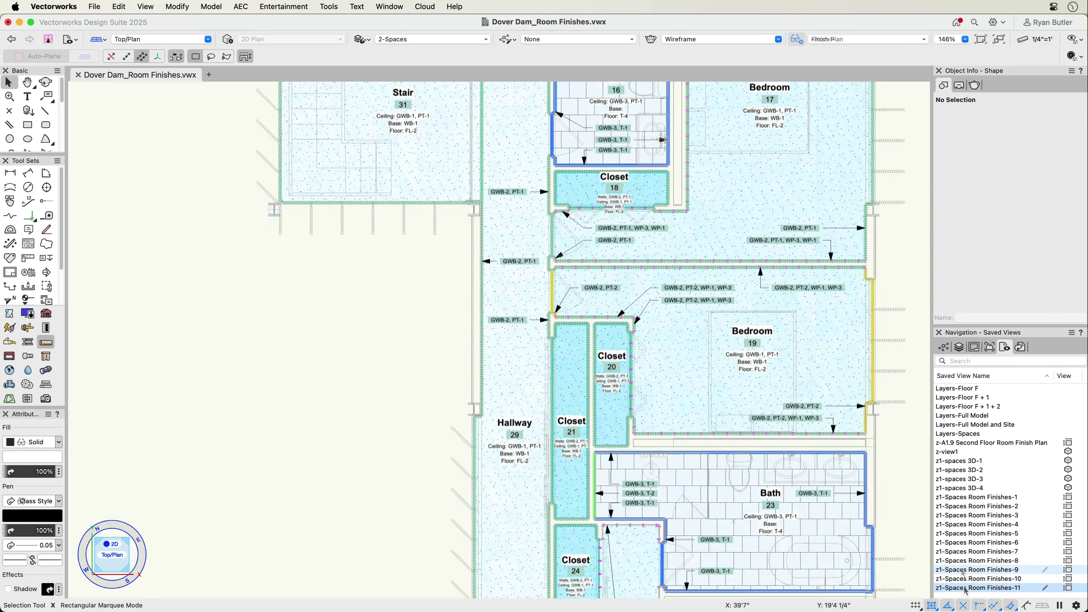